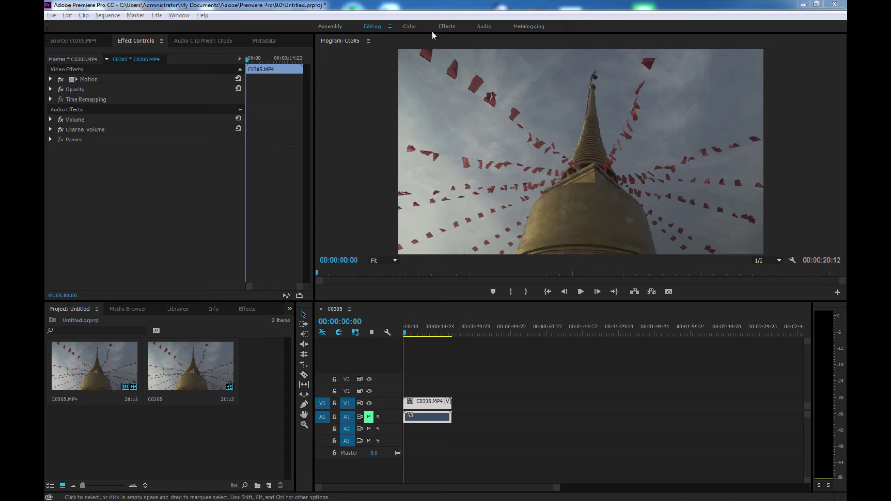
Step: Switch to the Color workspace and load C0305.MP4 into the Source monitor
click(411, 28)
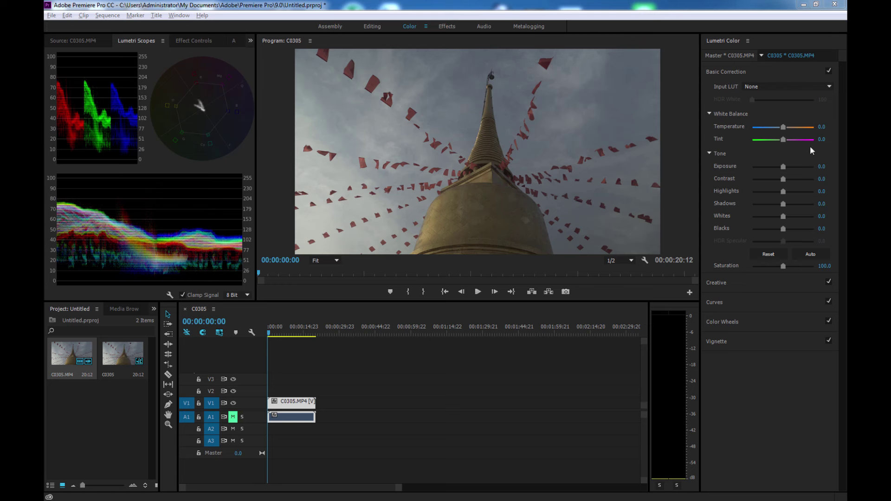
double_click(291, 402)
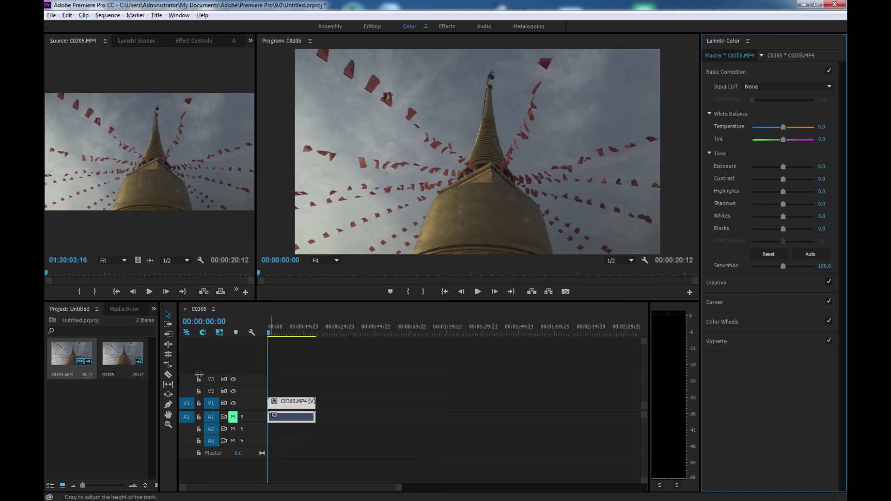
Step: Add two more copies of C0305.MP4 to the sequence and warm the master clip to Temperature 100
drag(65, 355, 378, 402)
drag(95, 359, 474, 402)
click(729, 55)
drag(783, 126, 810, 124)
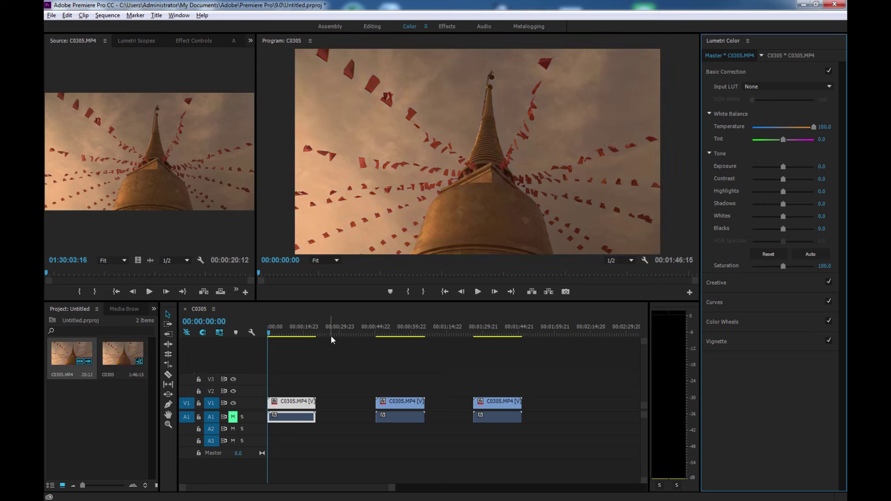
Step: Paste a fourth copy, delete the three extra copies, and park the playhead at 12:19
drag(398, 328, 492, 333)
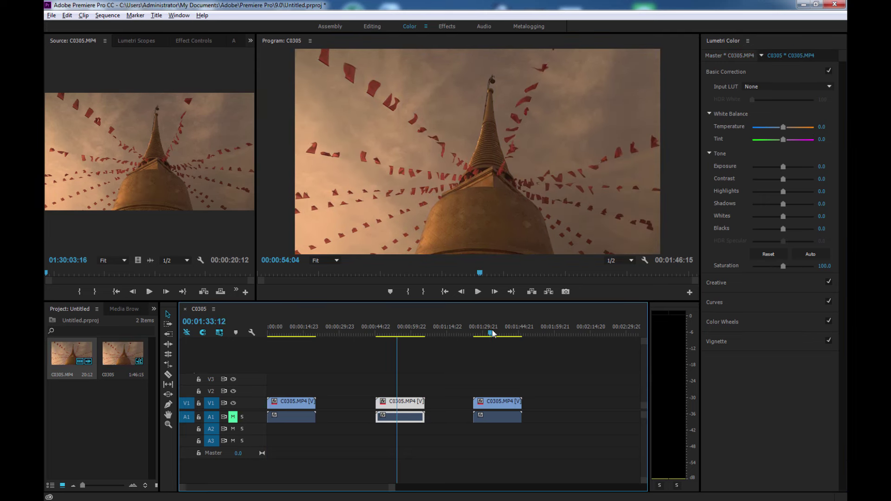
click(562, 327)
key(ctrl+v)
click(577, 325)
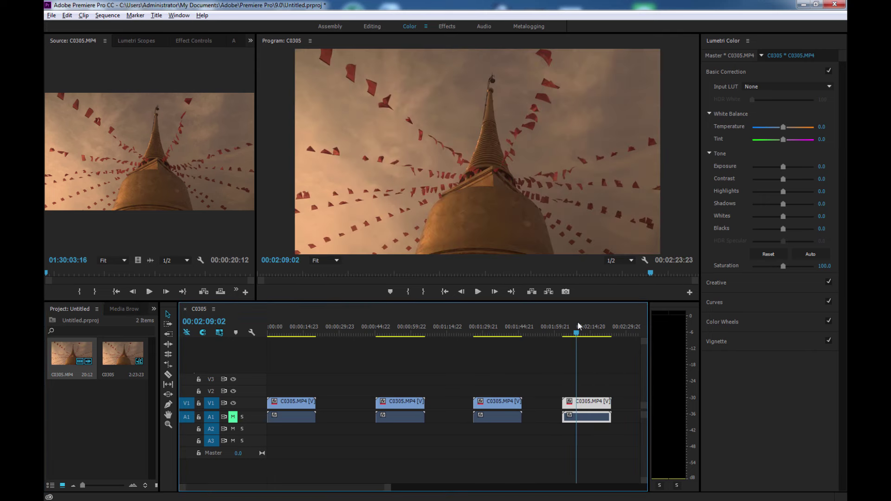
drag(614, 366, 390, 433)
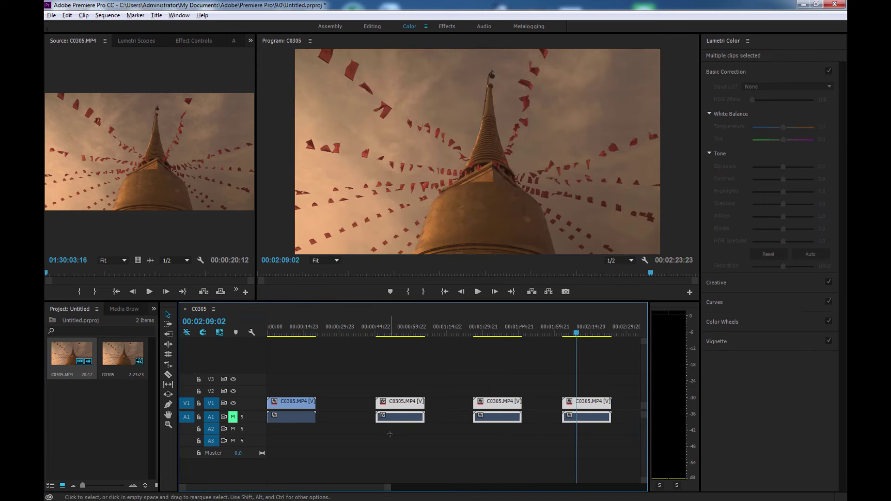
key(Delete)
click(299, 327)
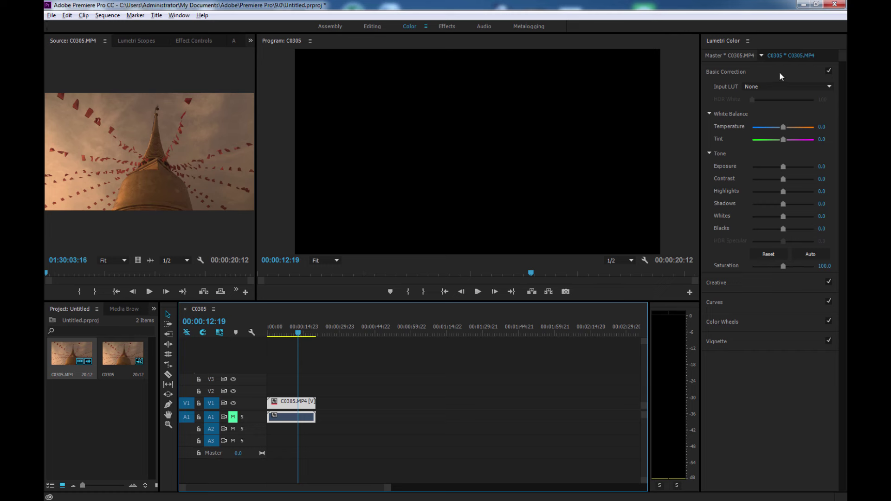
Step: Reset the master clip's Temperature to 0
click(729, 55)
click(825, 128)
text(0)
key(Return)
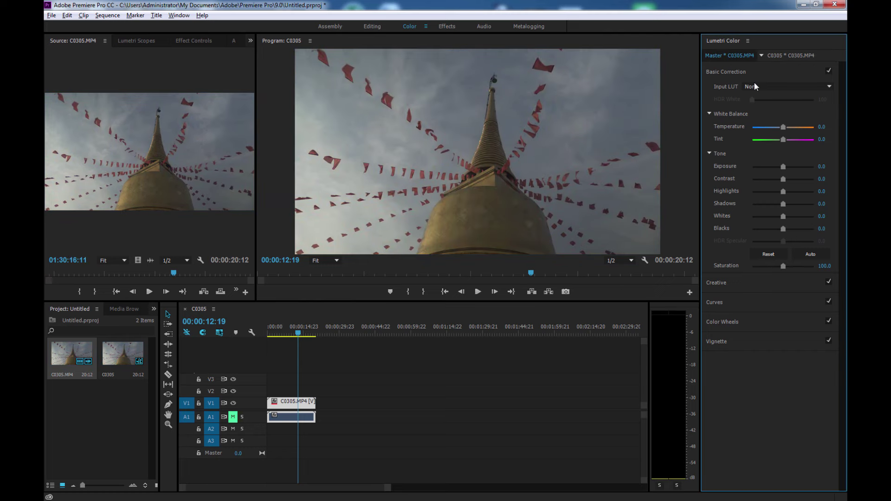
Step: Show the Lumetri scopes and open the clip's Basic Correction Input LUT list
click(136, 41)
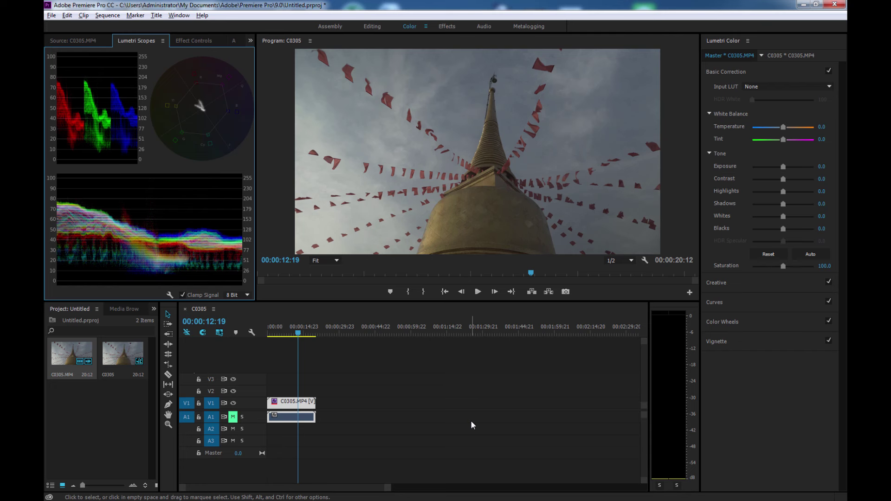
click(779, 56)
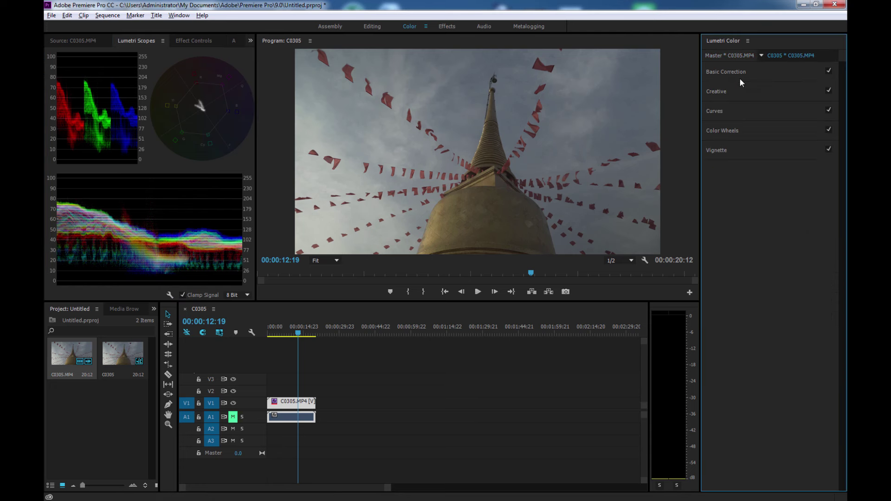
click(725, 72)
click(789, 86)
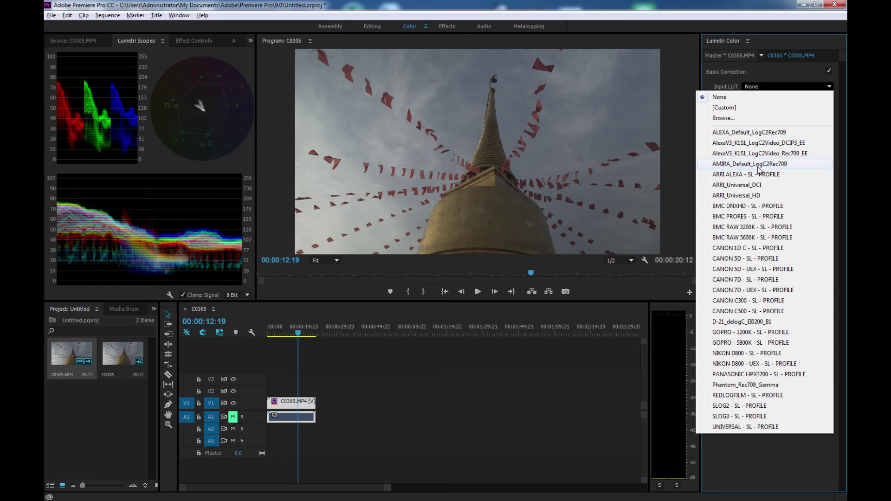
Step: Preview the ALEXA_Default_LogC2Rec709 input LUT, then set Input LUT back to None
click(511, 362)
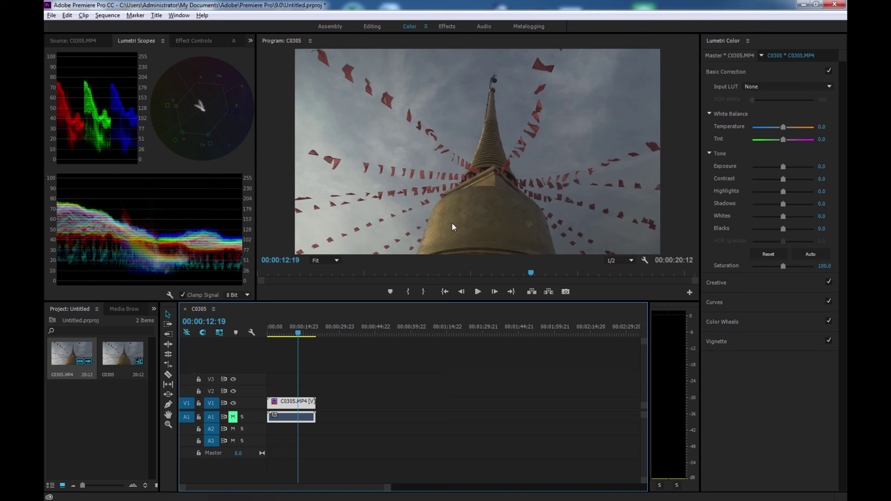
click(789, 87)
click(726, 132)
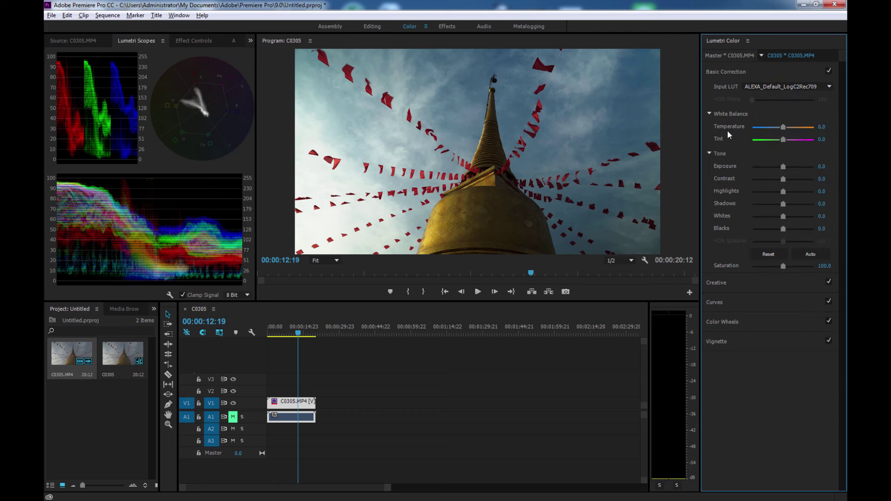
click(764, 87)
click(734, 97)
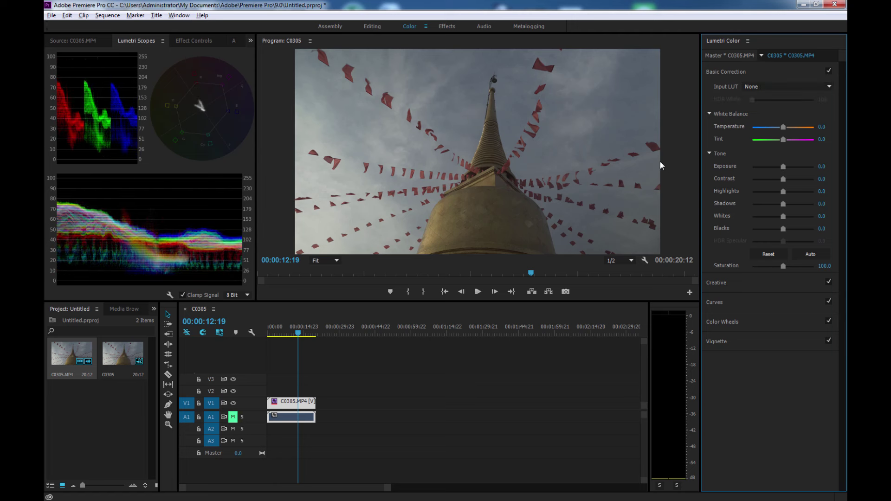
Step: Reapply the ALEXA_Default_LogC2Rec709 LUT and shift Tint toward magenta
click(788, 86)
click(779, 95)
mouse_move(783, 126)
mouse_down()
mouse_move(798, 142)
mouse_move(782, 140)
mouse_up()
Step: Set both Tint and Temperature back to 0.0
click(825, 139)
text(0)
key(shift+Tab)
text(0)
key(Return)
Step: Try Contrast 2.3, lower Highlights, drop Shadows to -100, then reset all Tone values to 0
drag(814, 176, 820, 177)
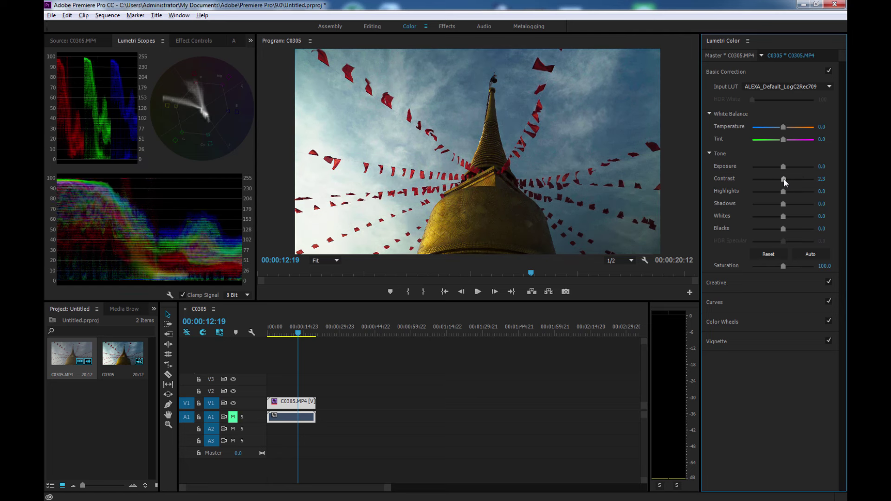
mouse_move(782, 192)
mouse_down()
mouse_move(738, 191)
mouse_move(783, 191)
mouse_up()
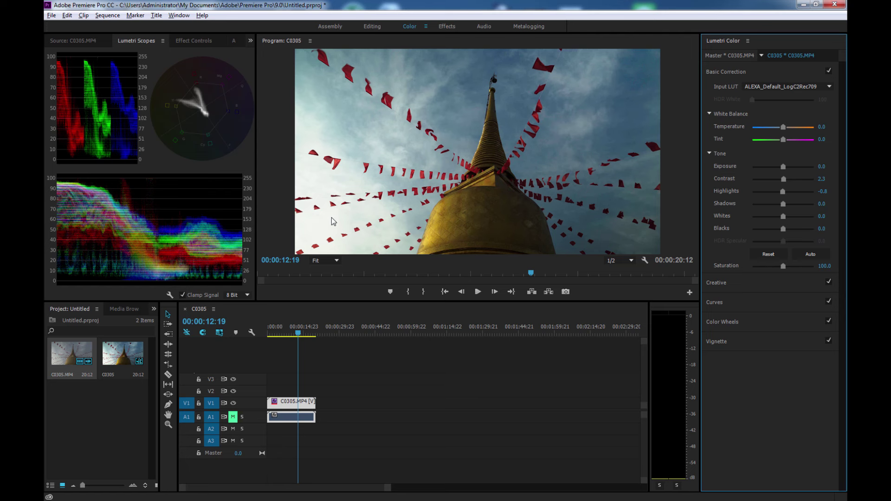
drag(781, 191, 750, 192)
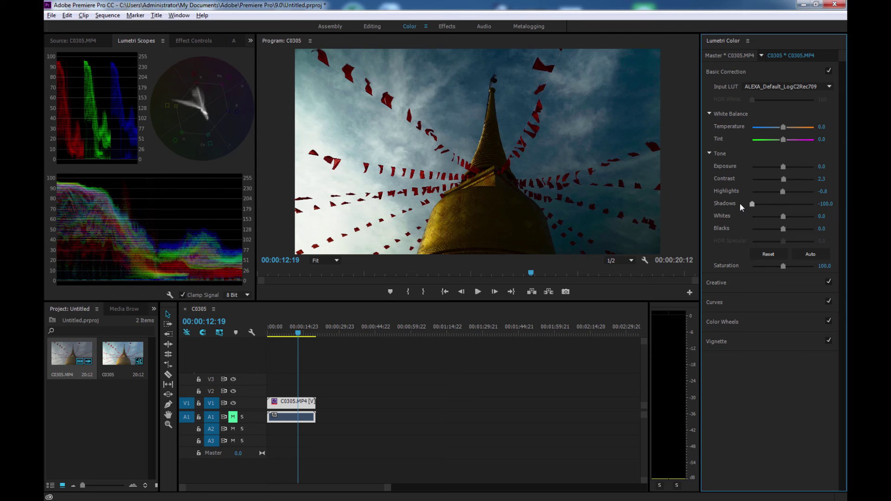
click(768, 254)
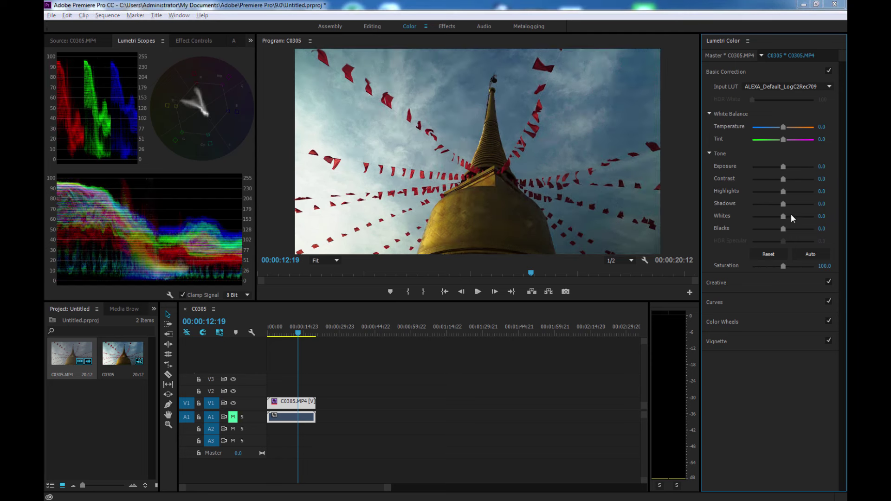
Step: Set Whites to 7.0 and Blacks to -100
drag(783, 216, 784, 216)
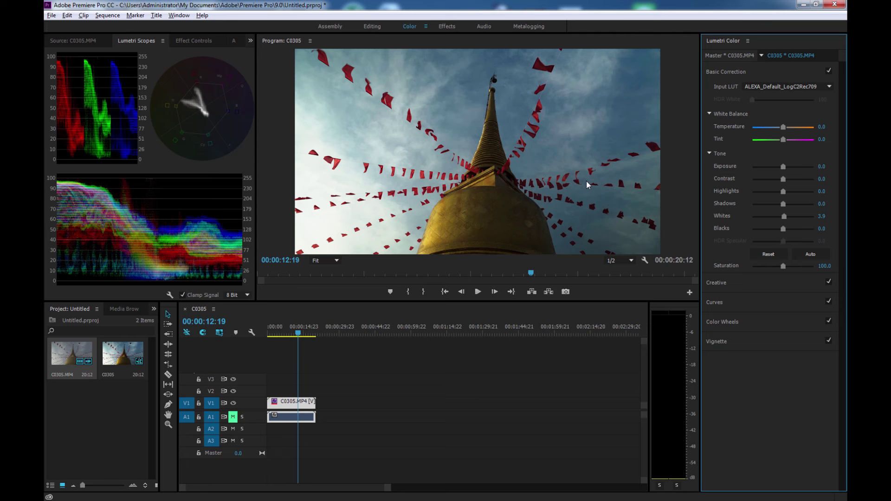
drag(784, 216, 817, 216)
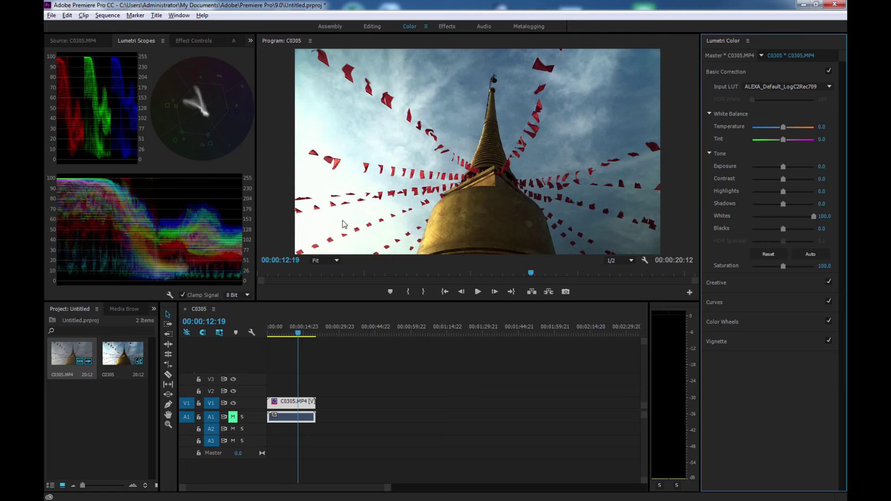
drag(810, 216, 785, 216)
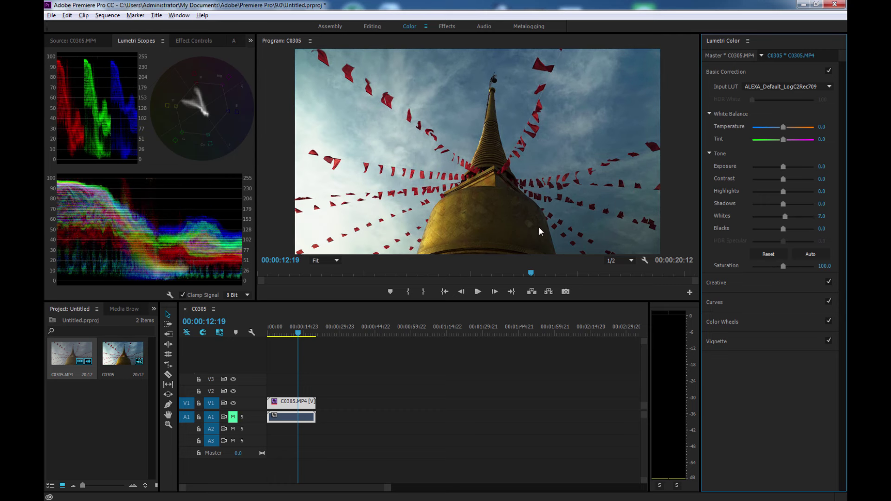
drag(783, 229, 751, 228)
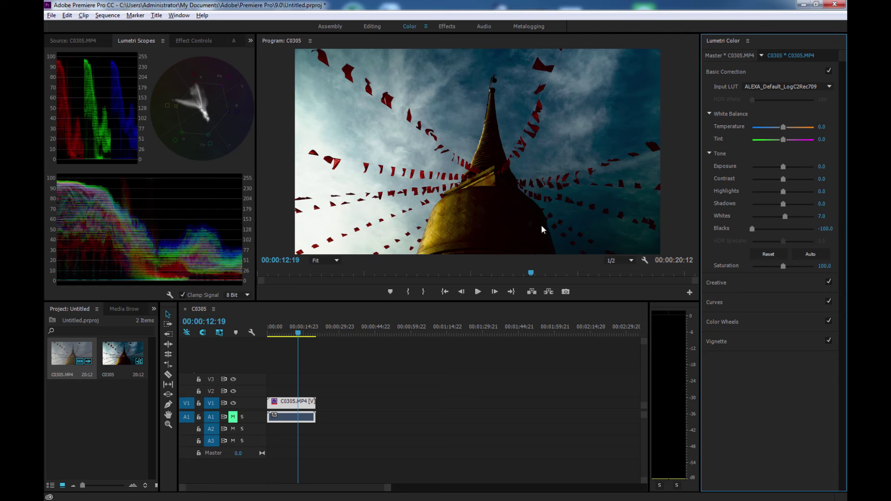
Step: Expand the Creative section and open the Look preset list
click(85, 89)
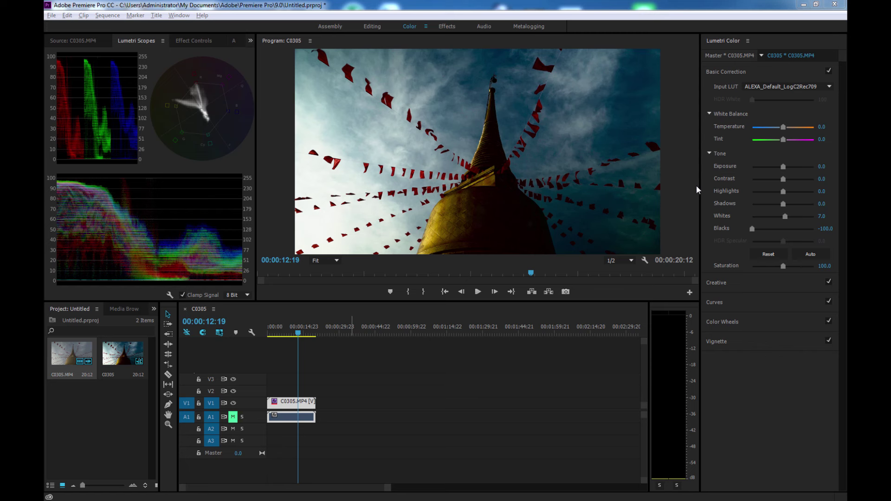
click(716, 283)
click(779, 107)
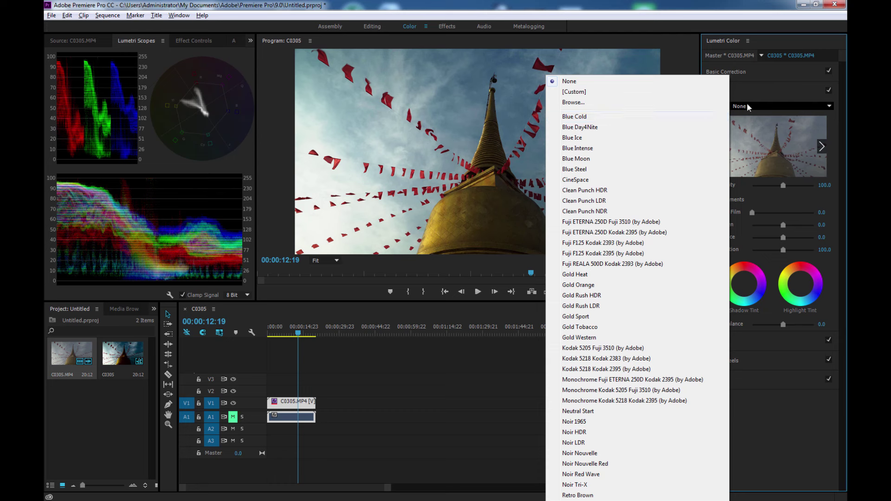
Step: Apply the Blue Day4Nite look, then clear the Look back to None
click(772, 87)
click(743, 106)
click(617, 127)
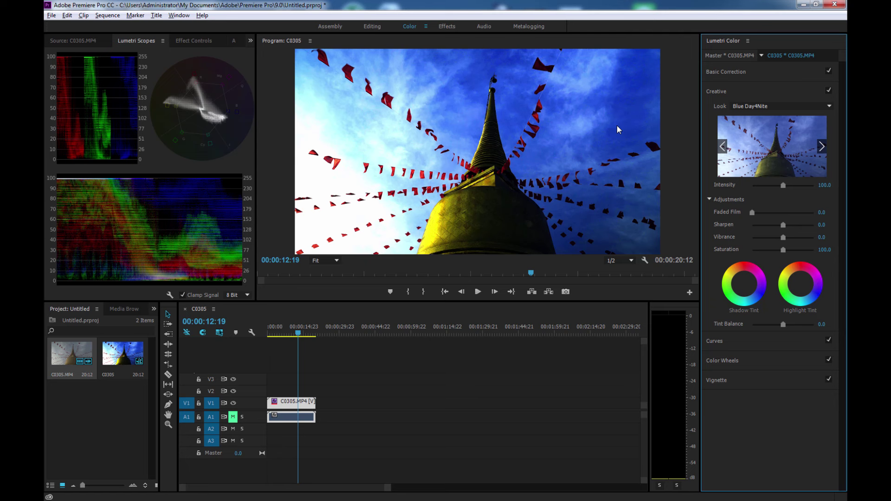
click(756, 107)
Step: Try several Faded Film amounts, return Faded Film to 0, and lower Saturation
drag(762, 211, 777, 211)
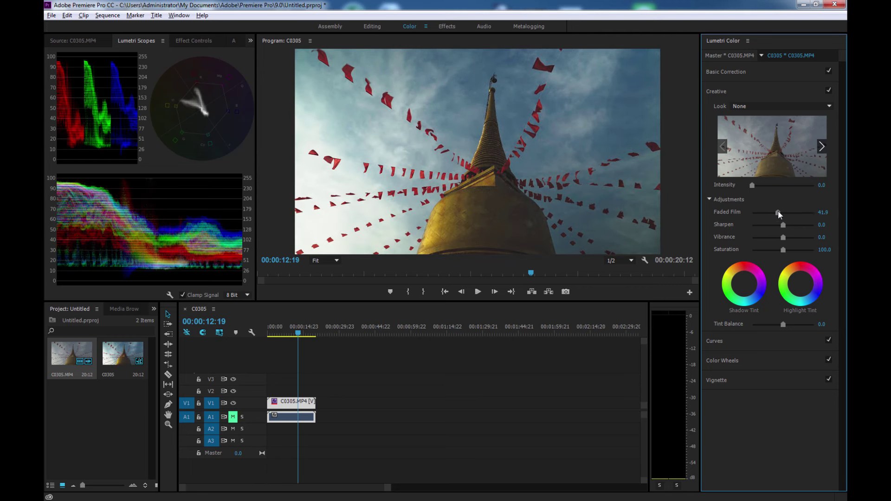
double_click(778, 212)
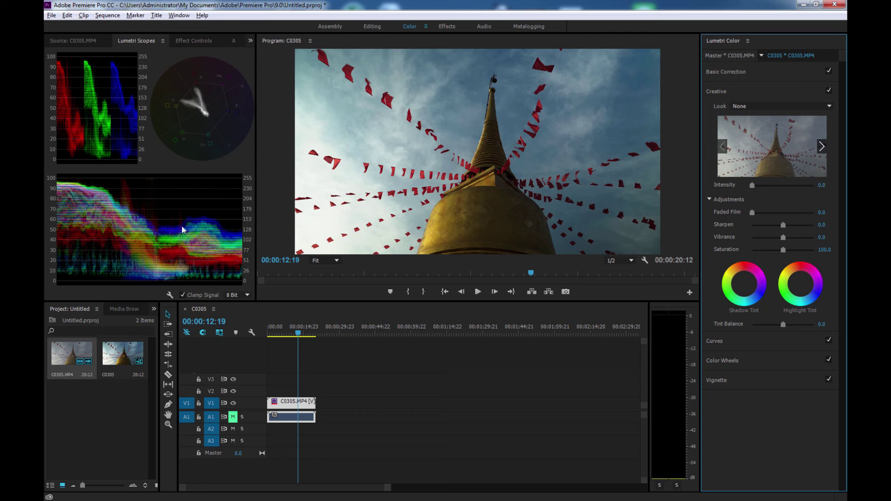
mouse_move(753, 213)
mouse_down()
mouse_move(771, 212)
mouse_move(754, 214)
mouse_up()
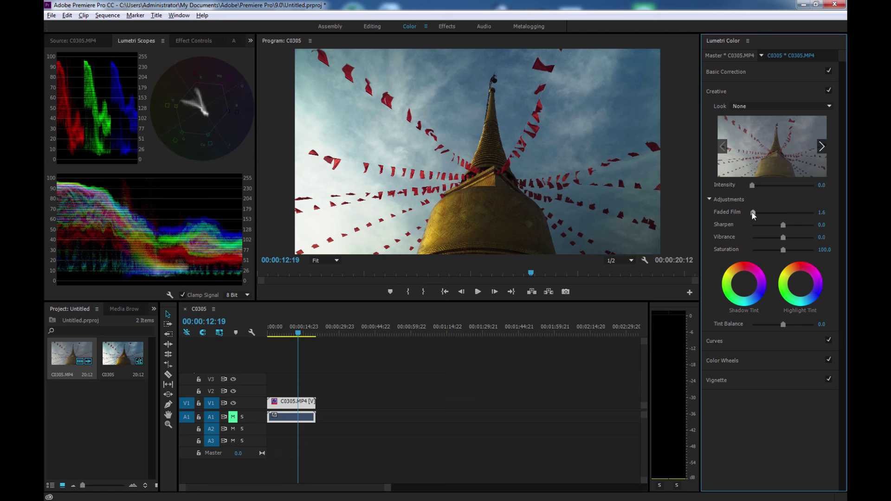
drag(753, 213, 768, 214)
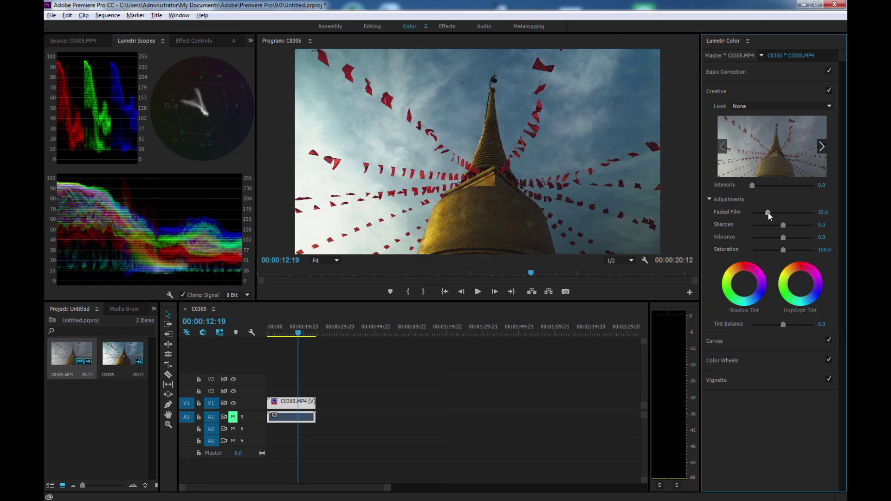
drag(768, 214, 812, 212)
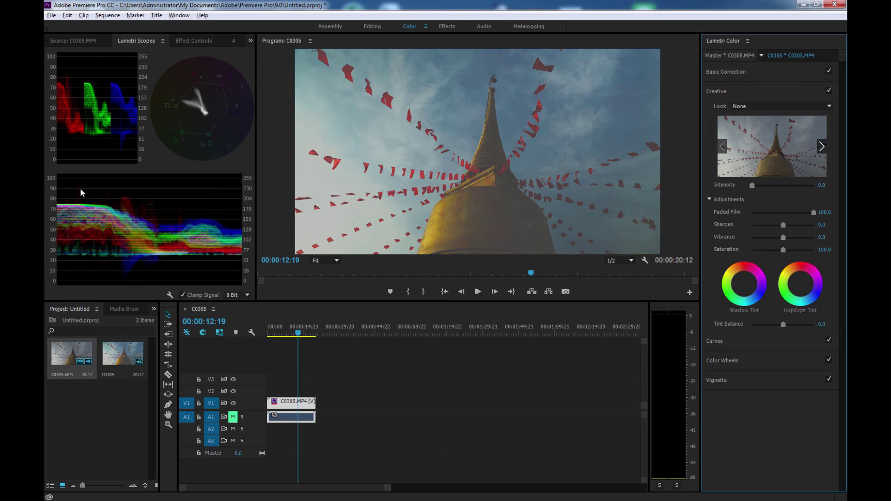
drag(812, 212, 751, 212)
mouse_move(782, 237)
mouse_down()
mouse_move(813, 250)
mouse_move(757, 249)
mouse_move(781, 249)
mouse_up()
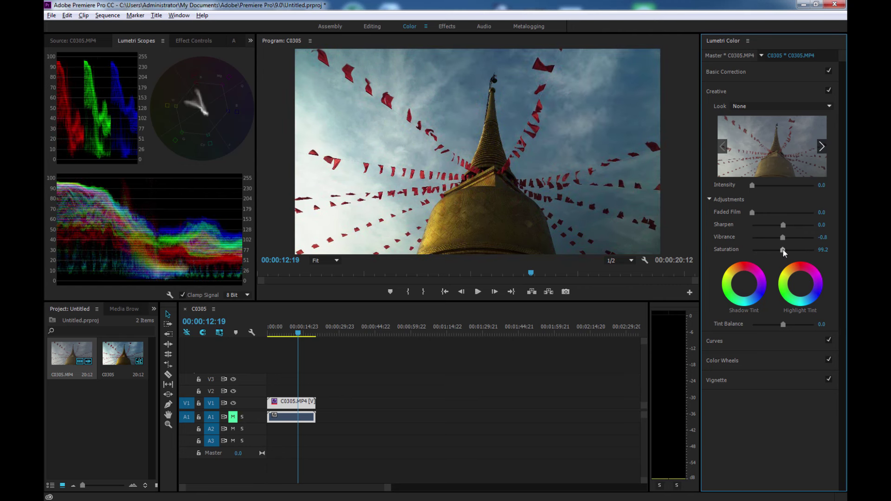
Step: Open the Lumetri Scopes menu to choose which scopes are displayed
right_click(149, 168)
click(177, 186)
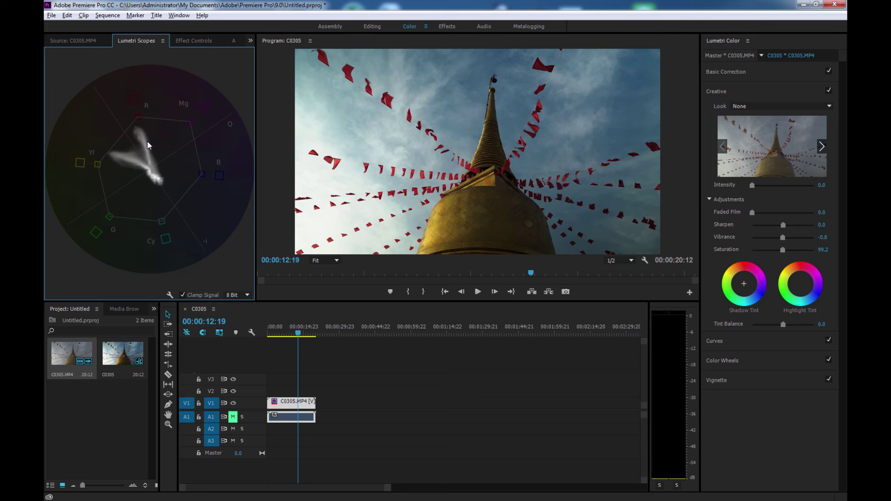
Step: Enter 100 as the Saturation value, then try Vibrance at 100 and undo it back to 0
drag(782, 249, 788, 251)
click(823, 250)
text(100)
key(Return)
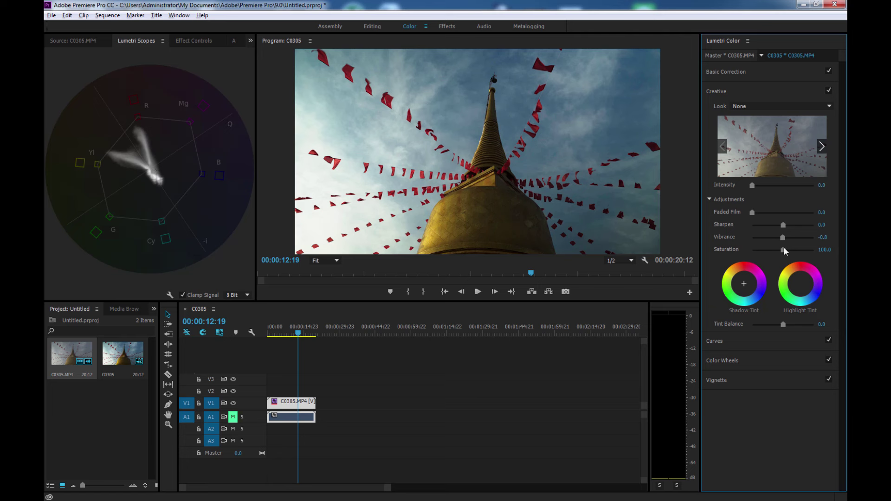
drag(783, 237, 822, 238)
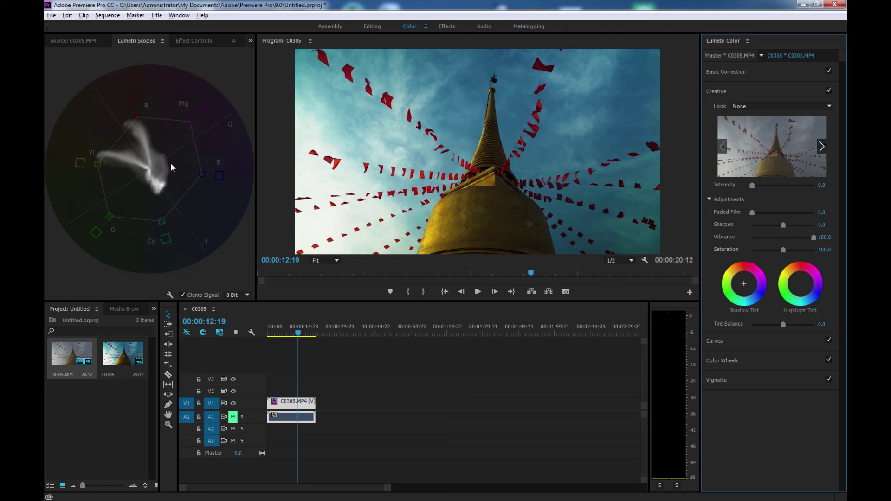
key(ctrl+z)
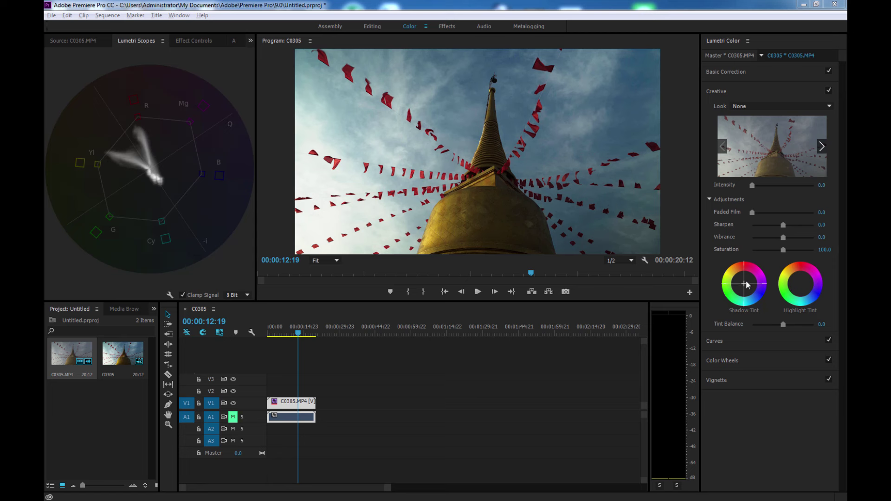
Step: Push the Highlight Tint wheel toward magenta to turn the sky pink, then select the Shadow Tint wheel
click(810, 281)
mouse_move(810, 280)
mouse_down()
mouse_move(840, 266)
mouse_move(829, 278)
mouse_up()
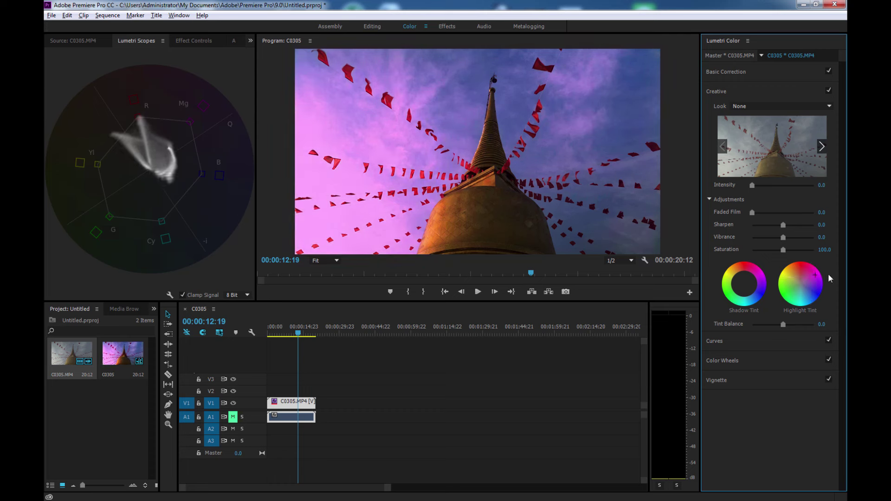
click(742, 284)
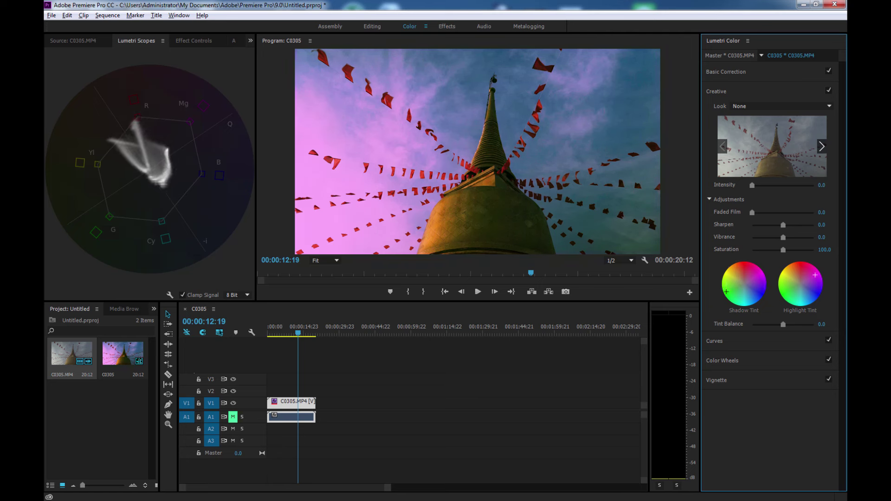
click(828, 90)
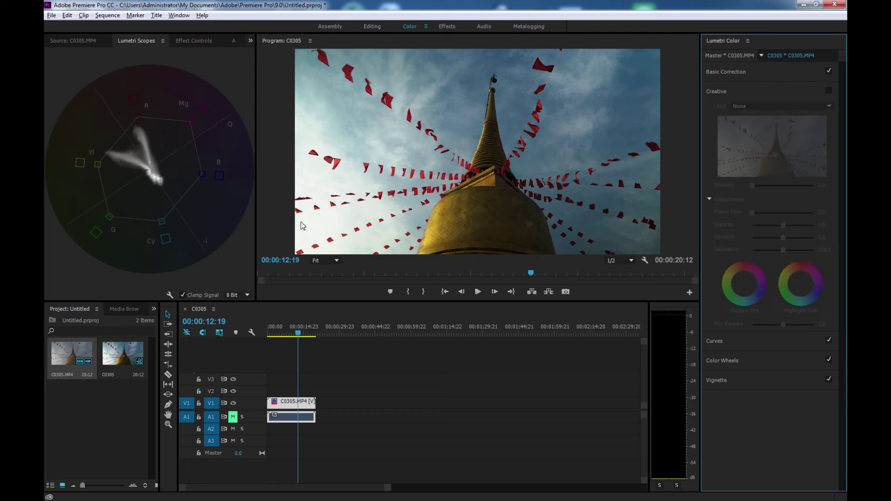
click(831, 90)
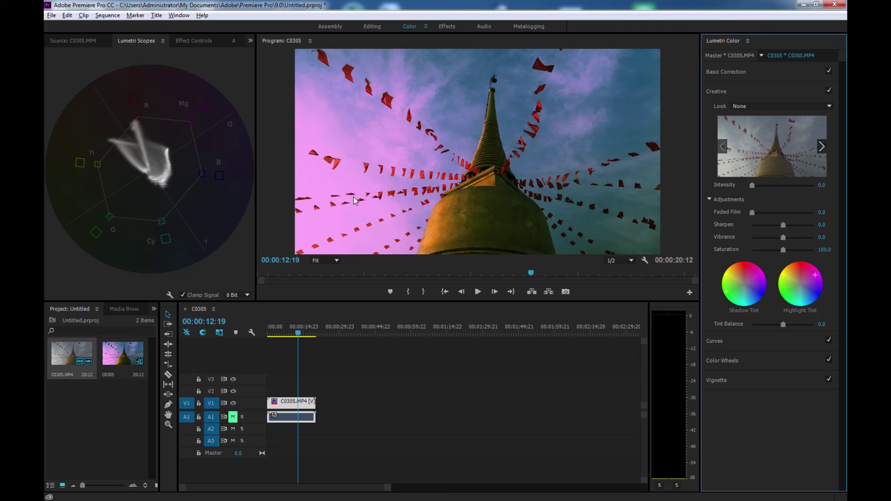
Step: Experiment with Tint Balance, swinging it up to 100 and back down to about -58.1
drag(782, 324, 748, 326)
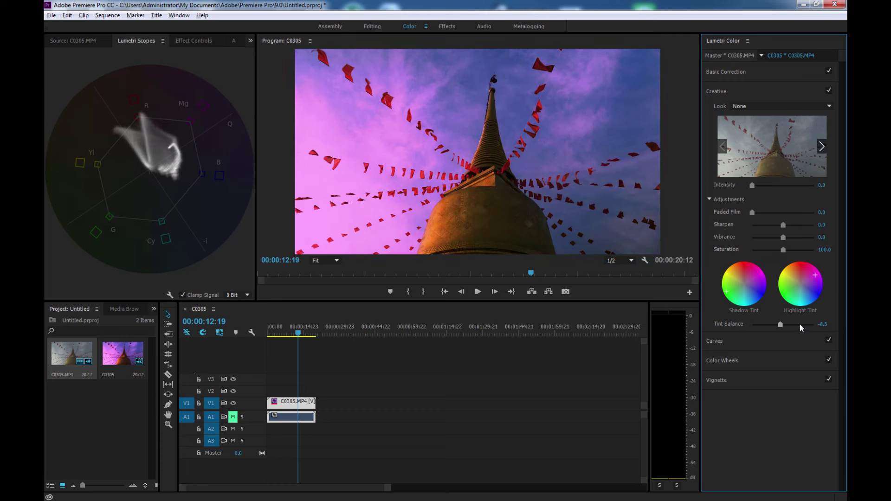
drag(751, 324, 820, 324)
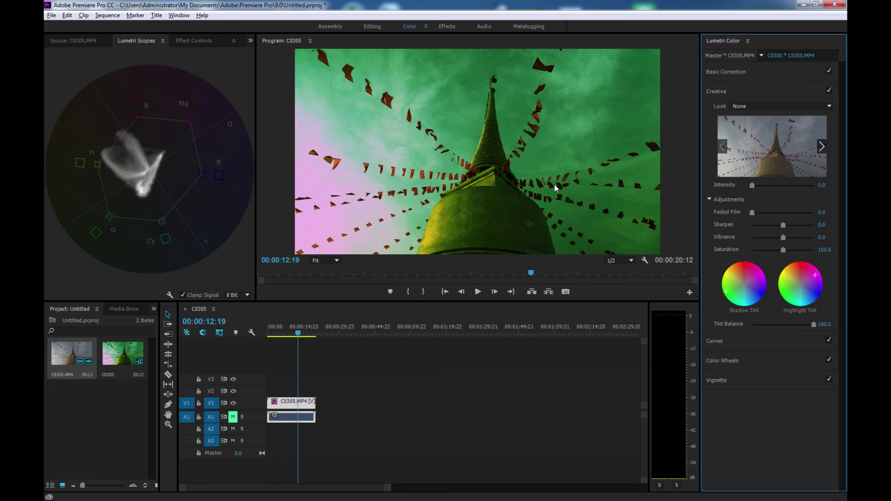
drag(814, 324, 803, 325)
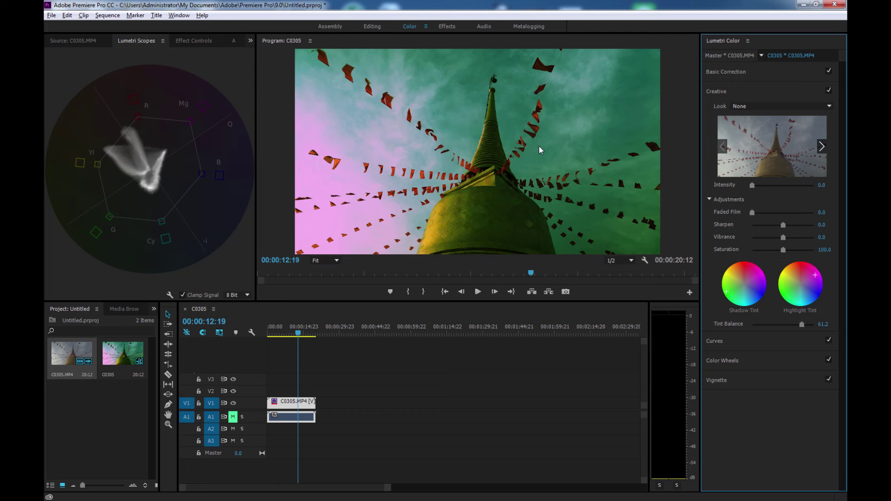
drag(801, 326, 766, 323)
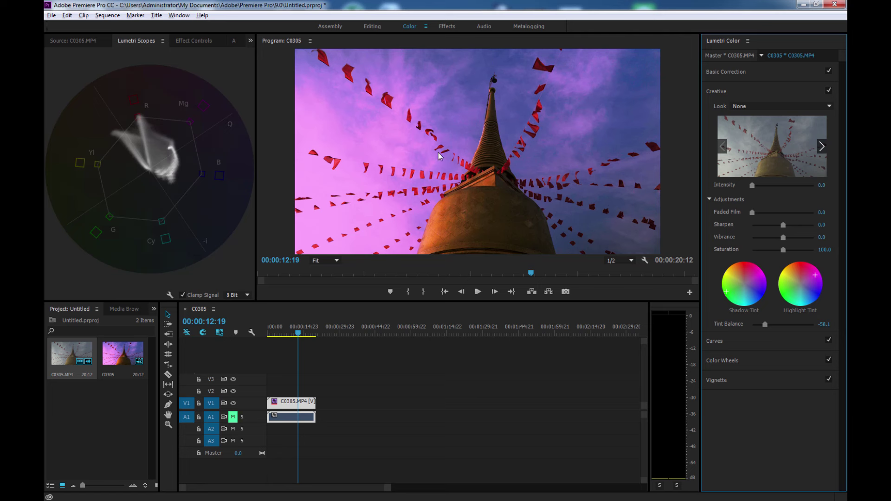
Step: Reset the Highlight Tint and Shadow Tint wheels to neutral
click(417, 268)
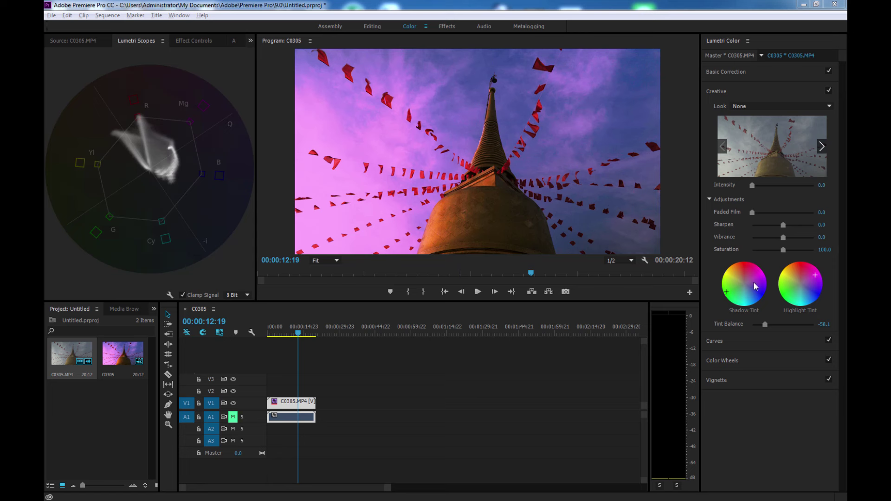
double_click(811, 287)
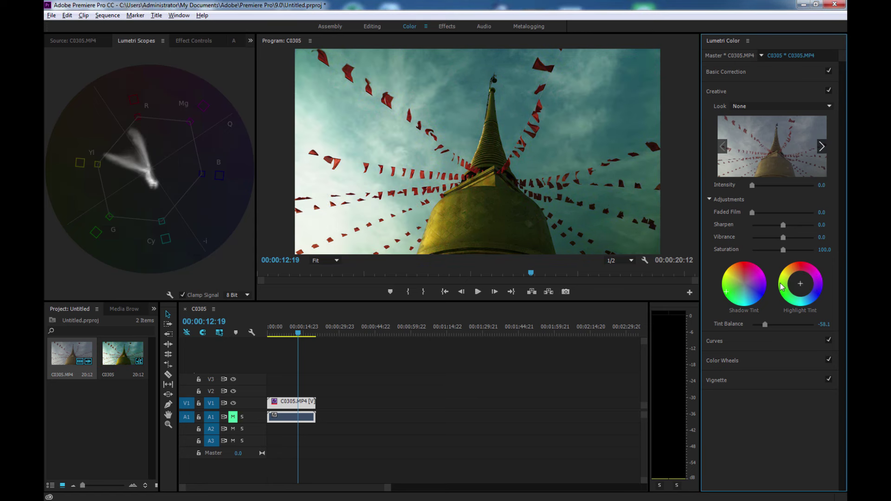
double_click(752, 285)
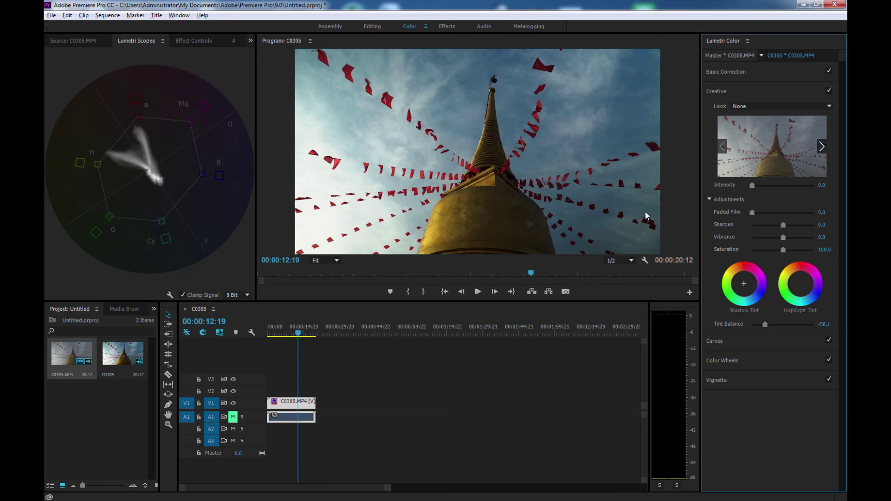
Step: Expand RGB Curves and lift the master curve's upper and lower points to brighten the clip
click(723, 340)
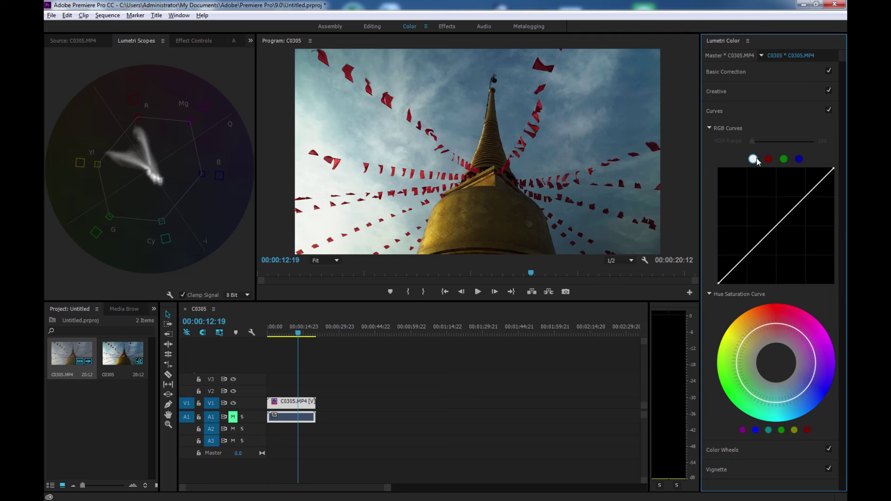
click(769, 159)
click(799, 160)
click(753, 159)
drag(821, 182, 817, 173)
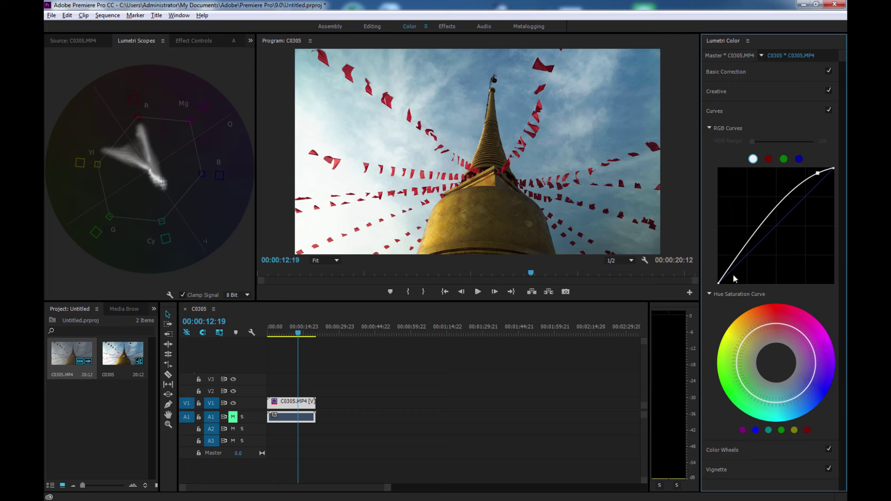
drag(730, 271, 737, 275)
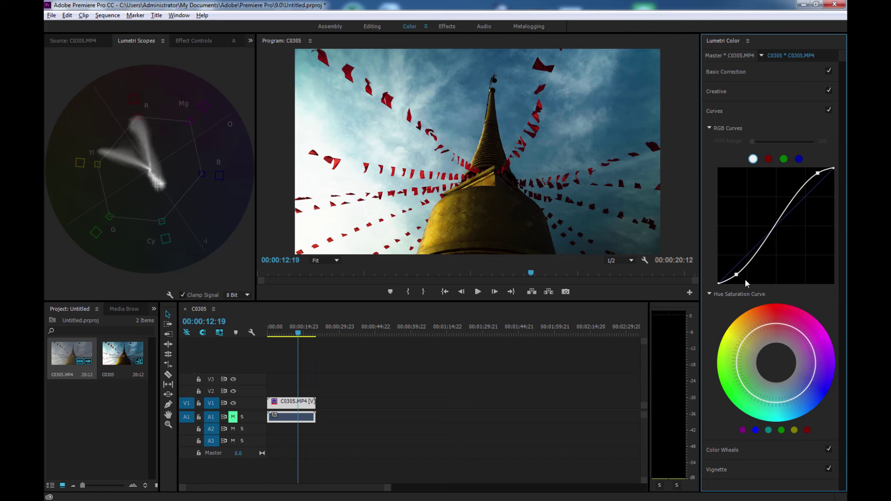
drag(736, 274, 730, 262)
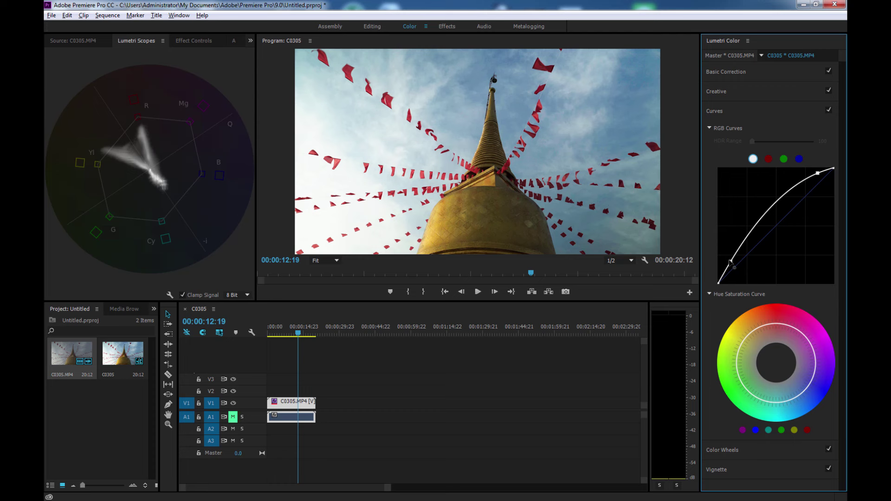
Step: Reset the master curve and try an S-curve, ending nearly straight with two points
double_click(775, 228)
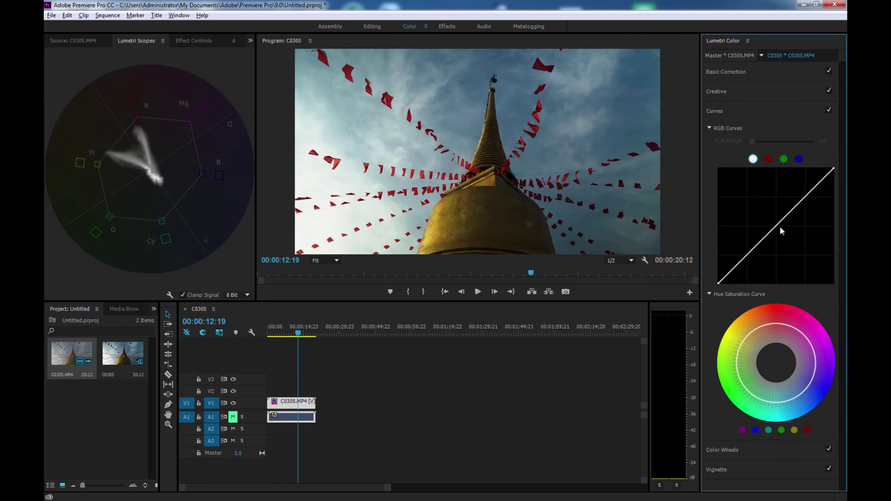
drag(797, 205, 757, 208)
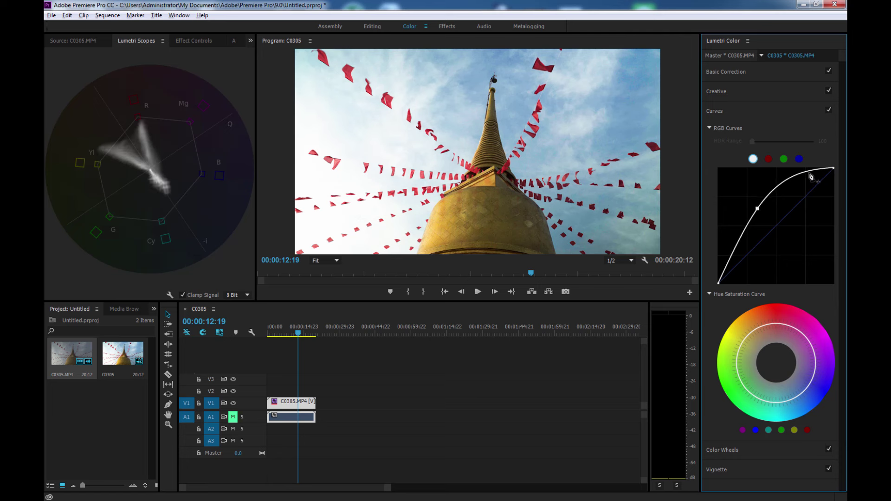
drag(811, 177, 816, 183)
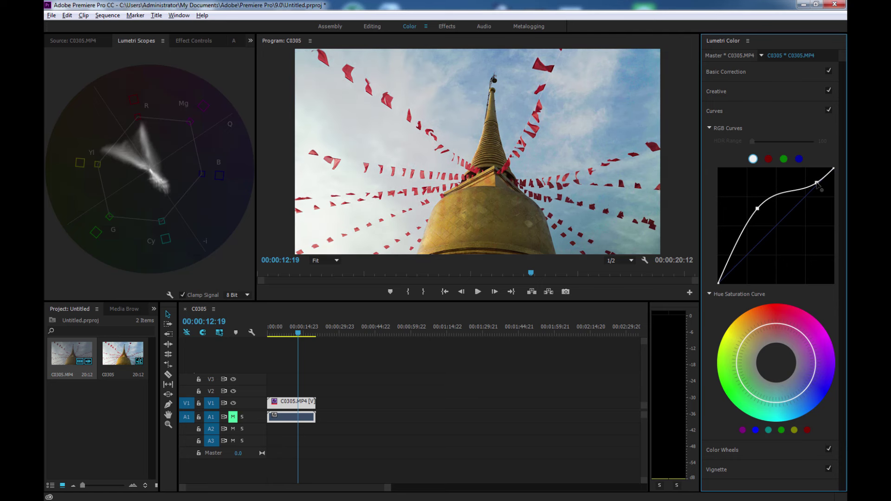
click(748, 255)
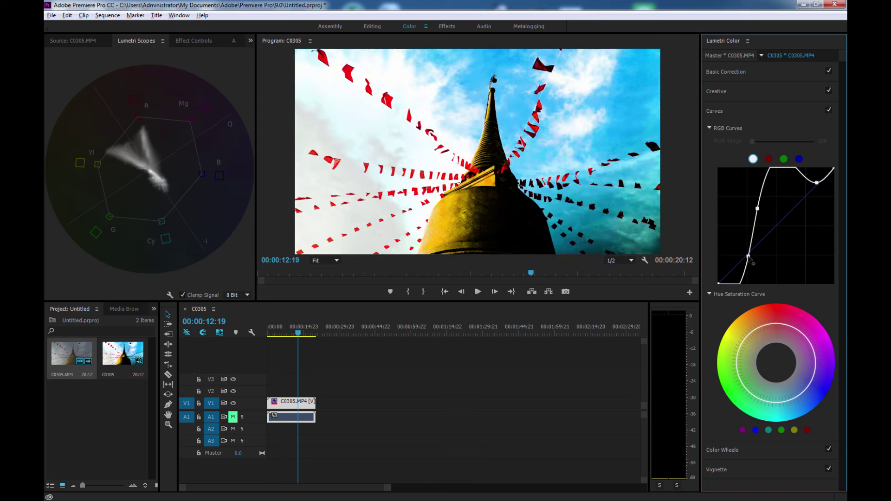
drag(748, 256, 746, 254)
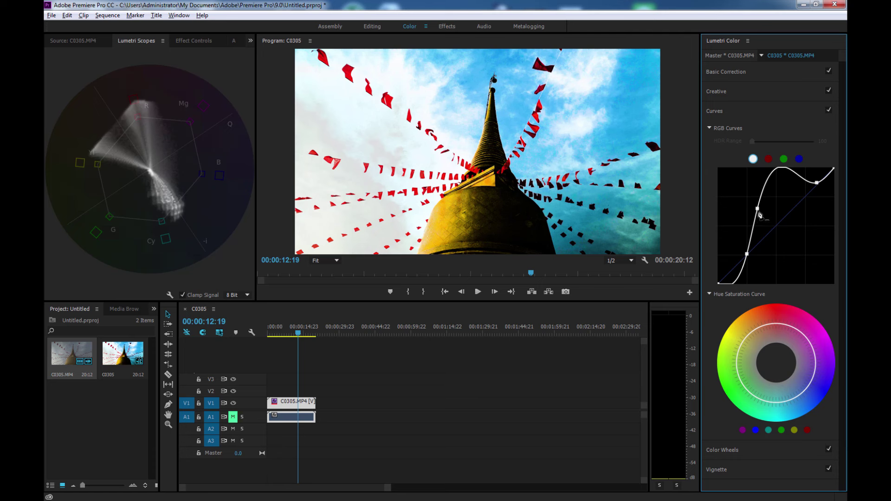
ctrl+click(758, 211)
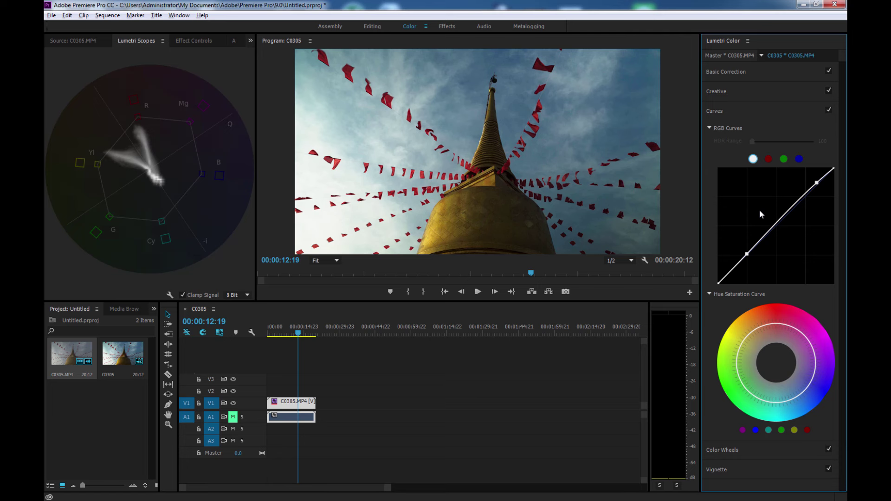
Step: Straighten the master curve, bend the blue curve's highlights and midtones, then reset the blue curve
double_click(762, 211)
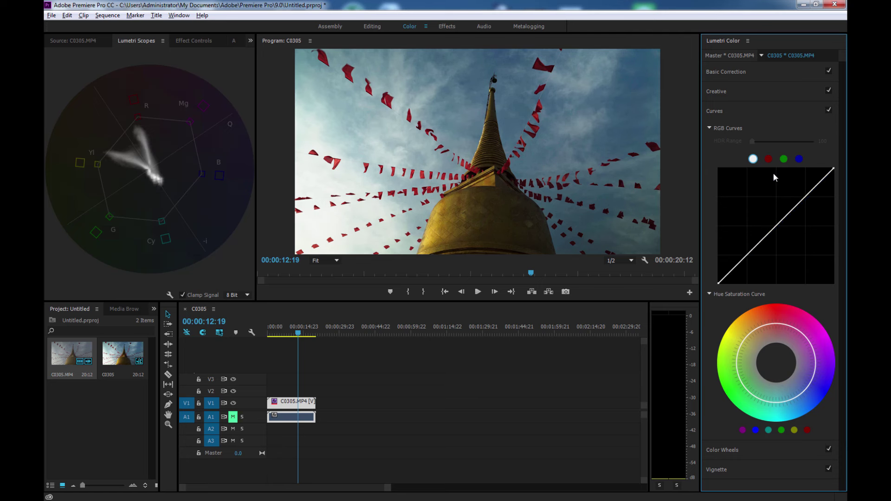
click(768, 159)
click(783, 159)
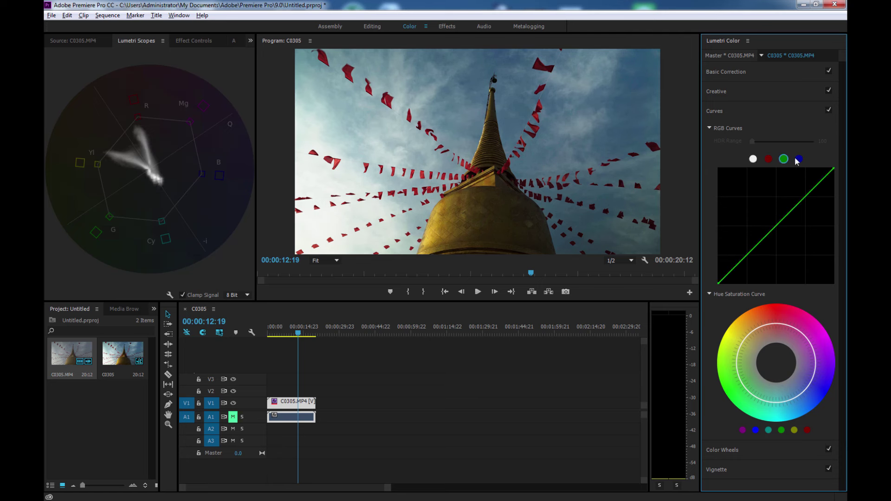
click(797, 160)
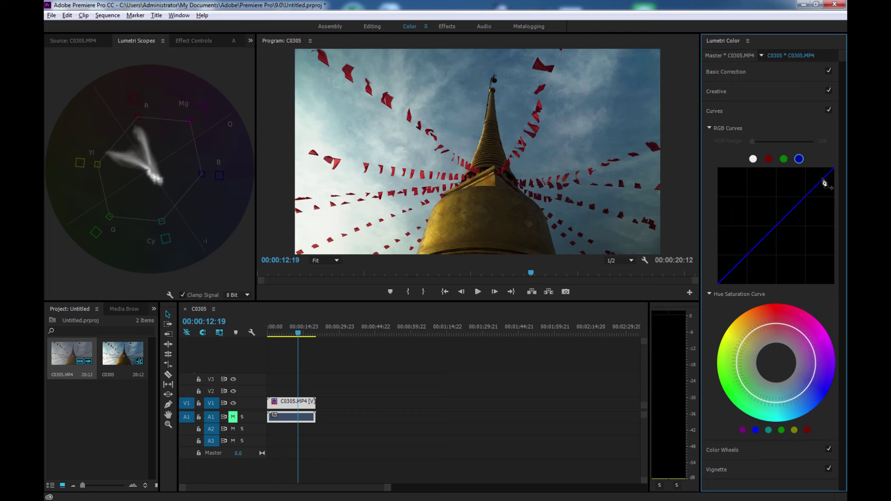
drag(822, 178, 820, 173)
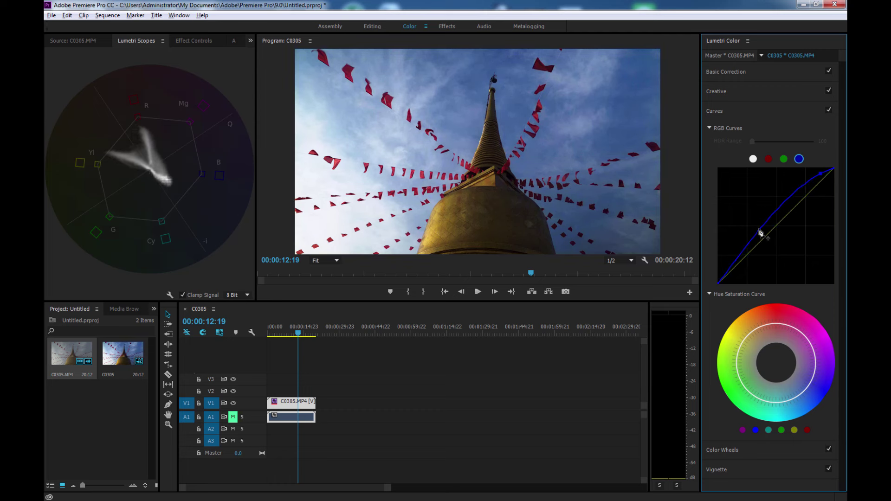
drag(761, 234, 769, 245)
double_click(782, 203)
Step: Drag the Hue Saturation Curve to boost, then fully desaturate the clip, and restore full saturation
click(753, 160)
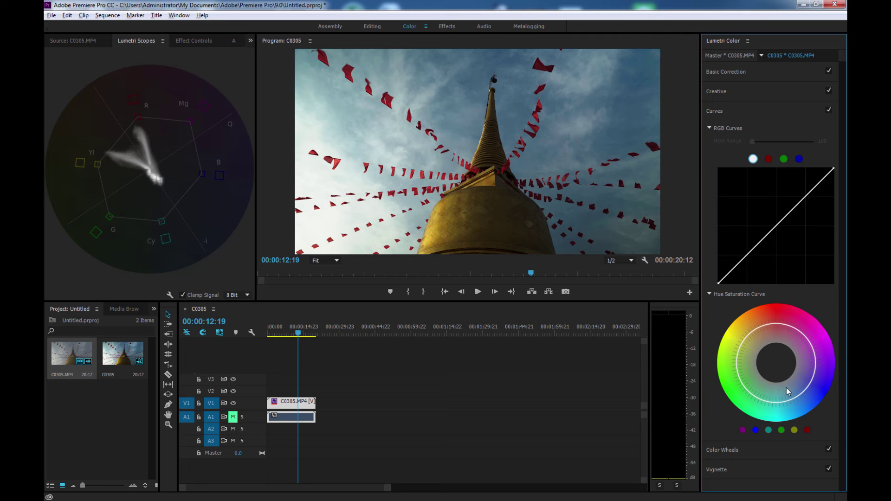
drag(771, 407, 778, 429)
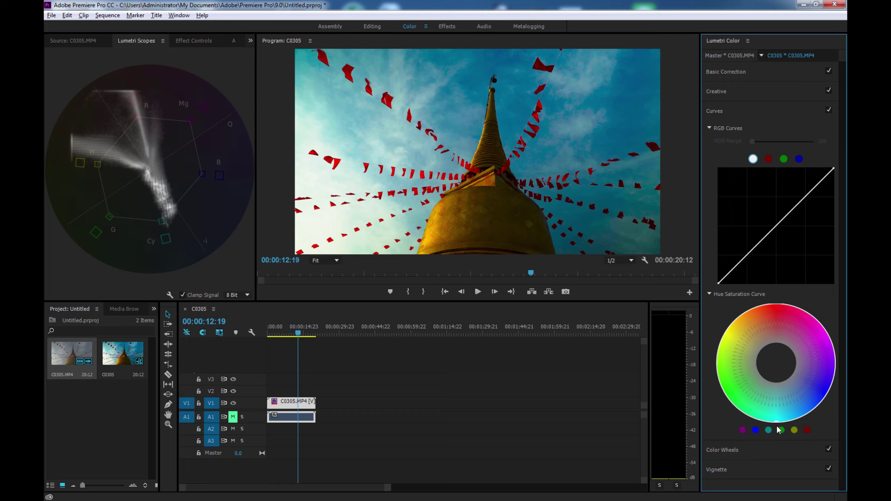
drag(779, 430, 774, 387)
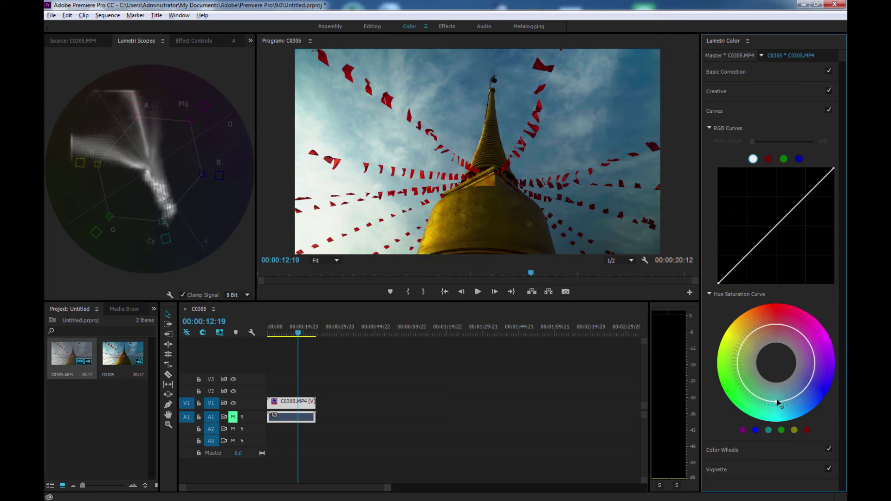
drag(775, 387, 774, 383)
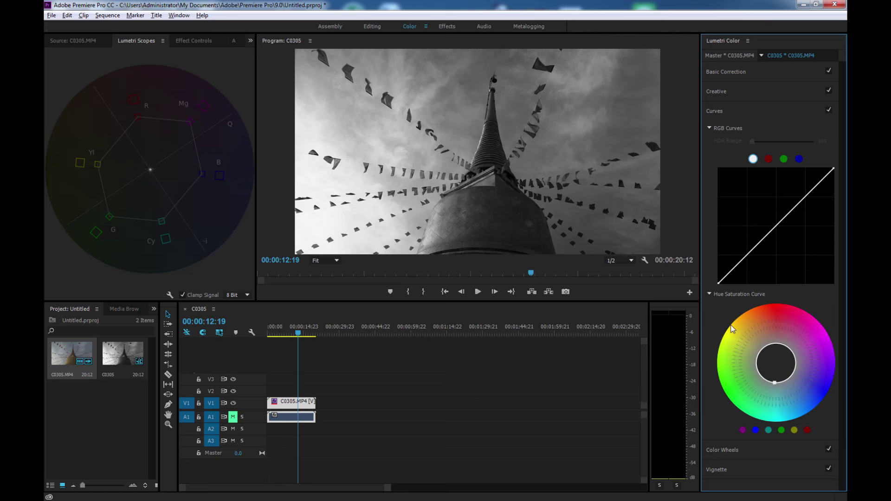
double_click(742, 360)
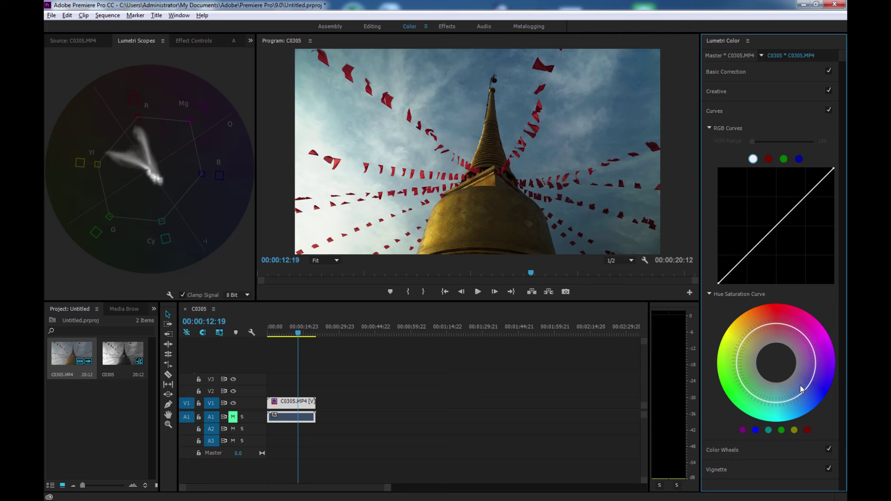
Step: Add points on the Hue Saturation Curve and pull the yellow tones' saturation down
drag(799, 395, 806, 392)
click(802, 392)
drag(804, 395, 784, 381)
drag(806, 398, 815, 404)
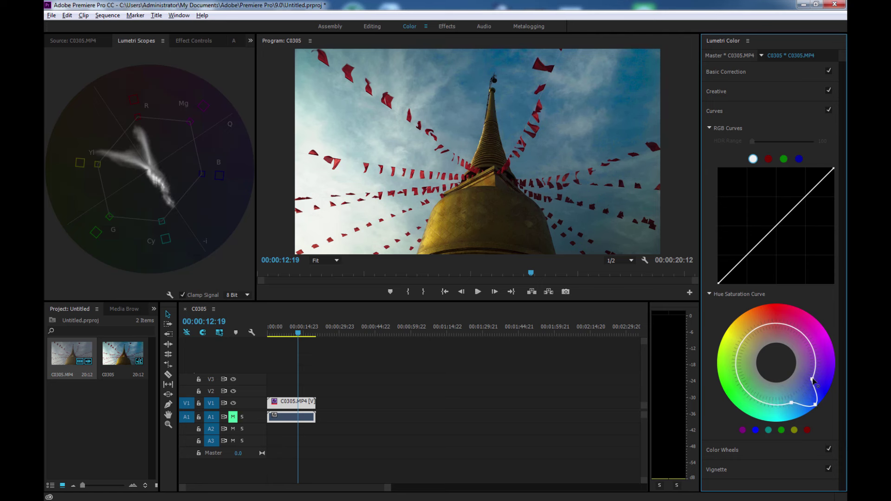
drag(811, 379, 815, 378)
click(742, 336)
click(752, 328)
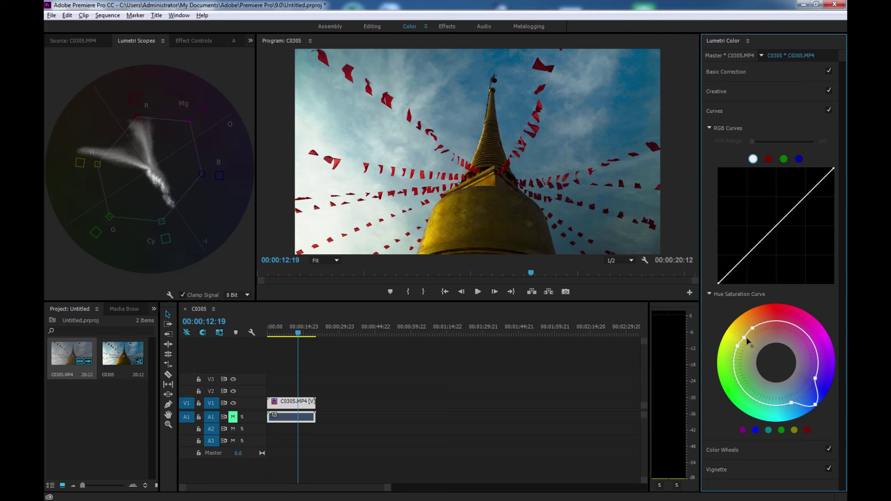
mouse_move(744, 336)
mouse_down()
mouse_move(738, 346)
mouse_move(748, 335)
mouse_up()
click(748, 335)
Step: Reset the Hue Saturation Curve, try adding control points, and reset it again
double_click(771, 356)
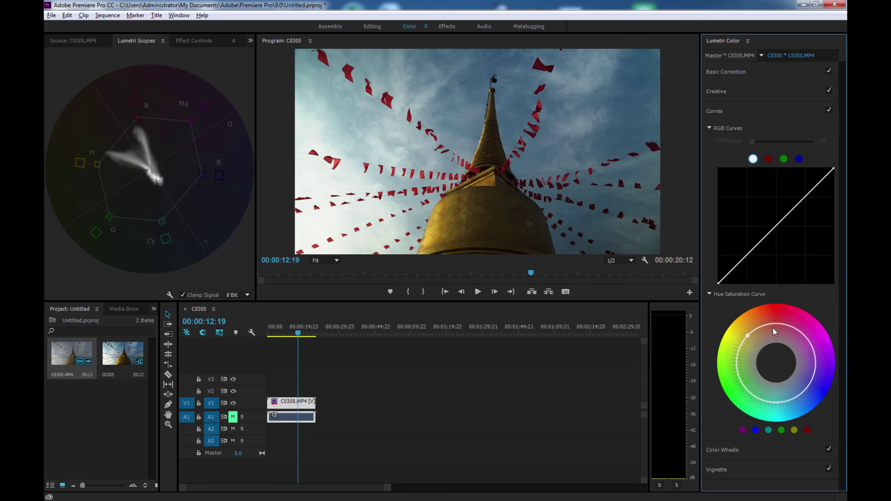
click(759, 327)
click(746, 335)
double_click(764, 357)
Step: Boost, then tone down, the red flags' saturation on the curve, finally resetting it to a neutral circle
click(808, 432)
drag(775, 323, 777, 307)
drag(777, 309, 776, 307)
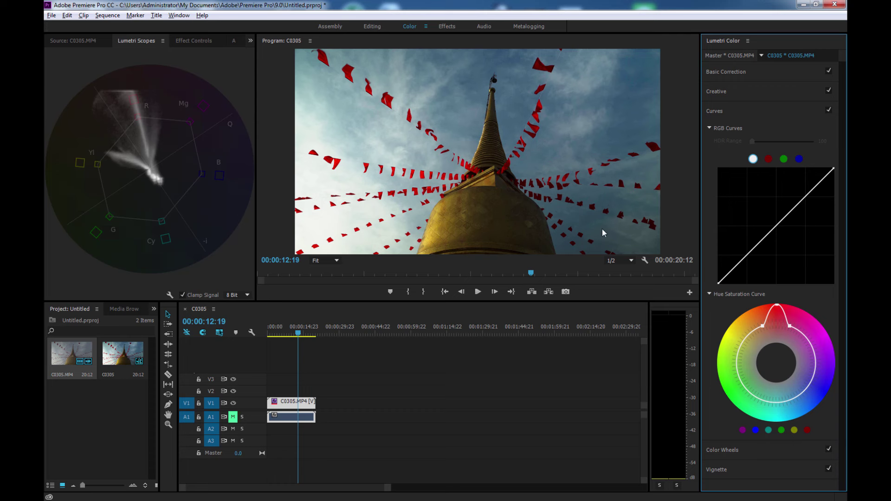
mouse_move(776, 306)
mouse_down()
mouse_move(778, 322)
mouse_move(774, 313)
mouse_up()
mouse_move(741, 382)
mouse_down()
mouse_move(753, 375)
mouse_move(739, 381)
mouse_move(780, 394)
mouse_up()
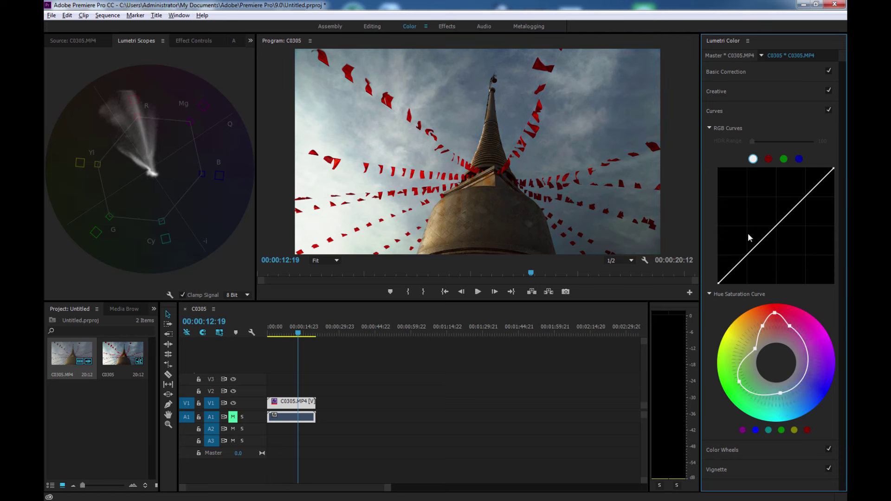
click(774, 312)
ctrl+click(775, 313)
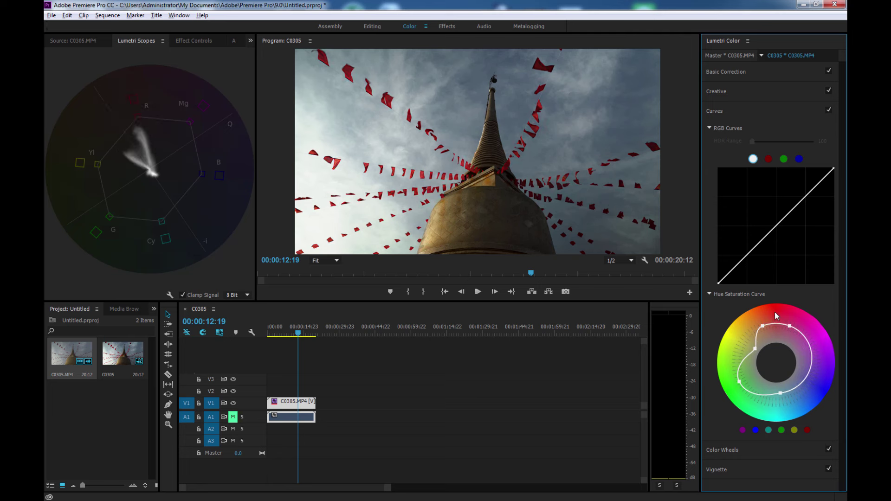
double_click(775, 312)
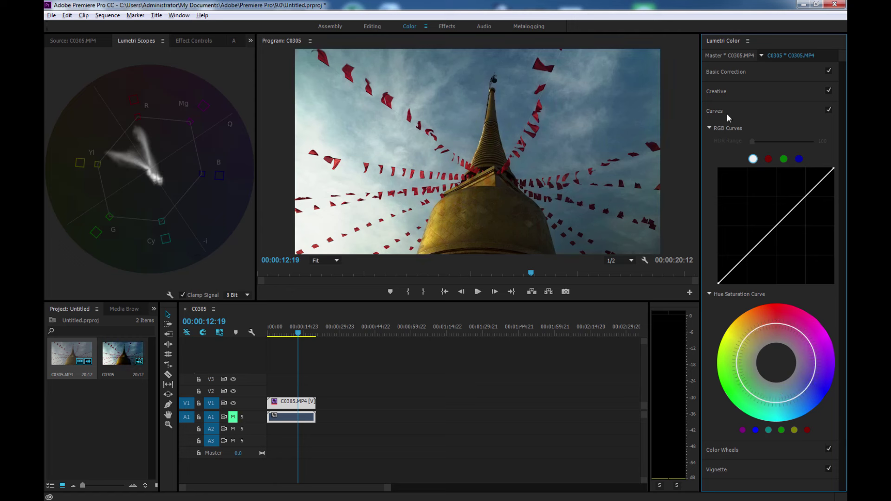
Step: Expand Color Wheels, tint Shadows toward green-teal, and raise the Shadows luminance slider
click(734, 448)
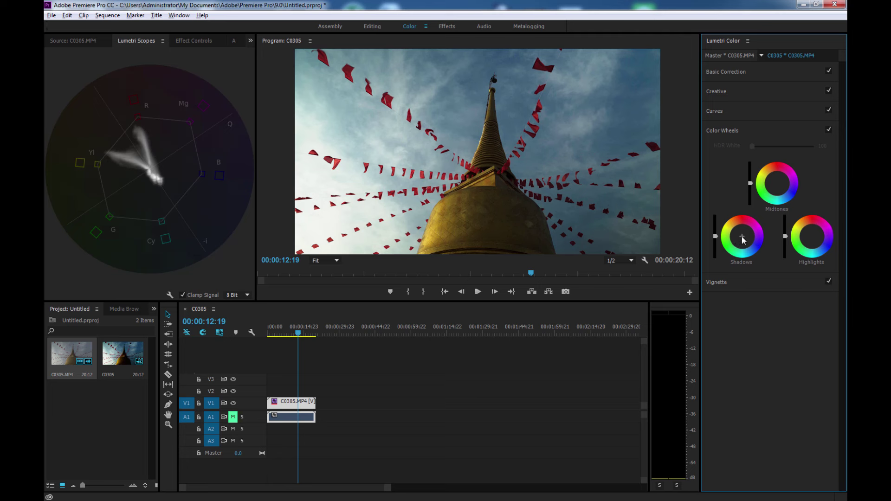
drag(743, 239, 644, 306)
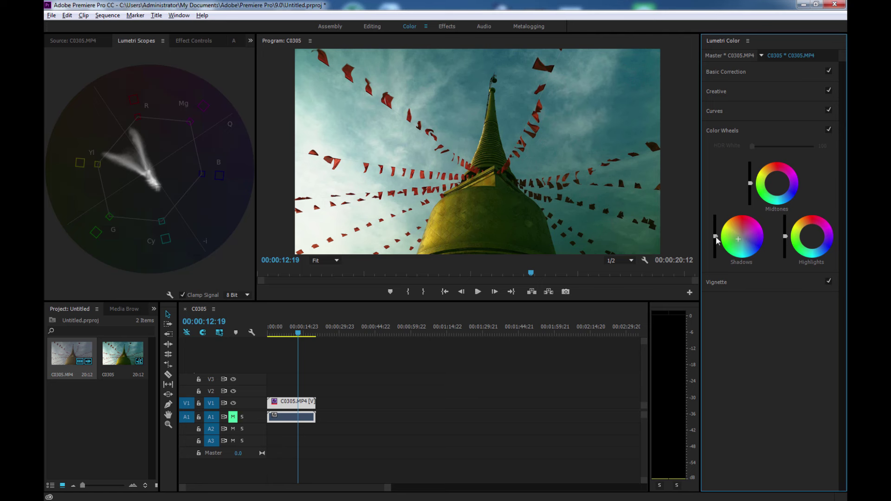
drag(714, 256, 719, 296)
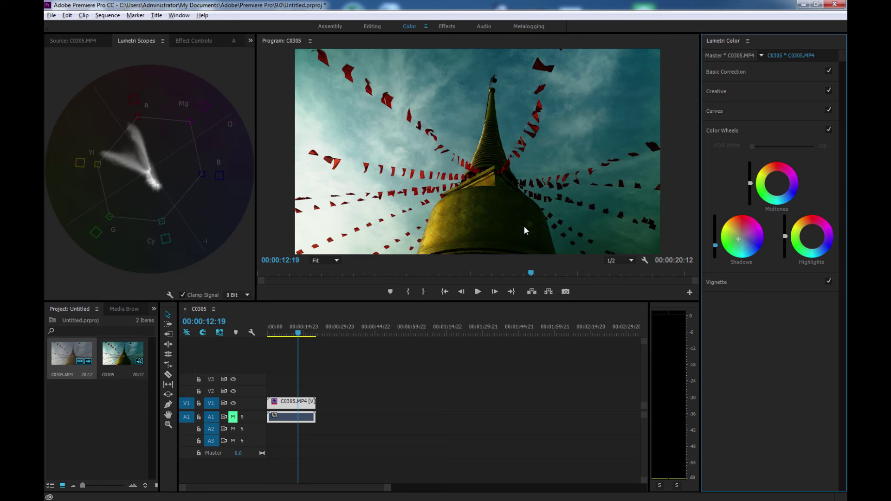
drag(711, 246, 718, 128)
Step: Try a brighter magenta Highlights wheel, then reset both Shadows and Highlights wheels and sliders
drag(813, 239, 832, 229)
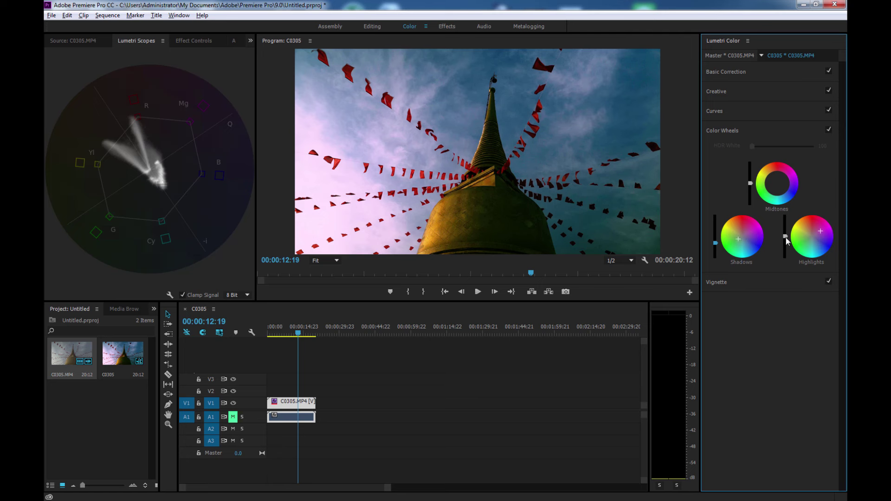
drag(784, 231, 784, 139)
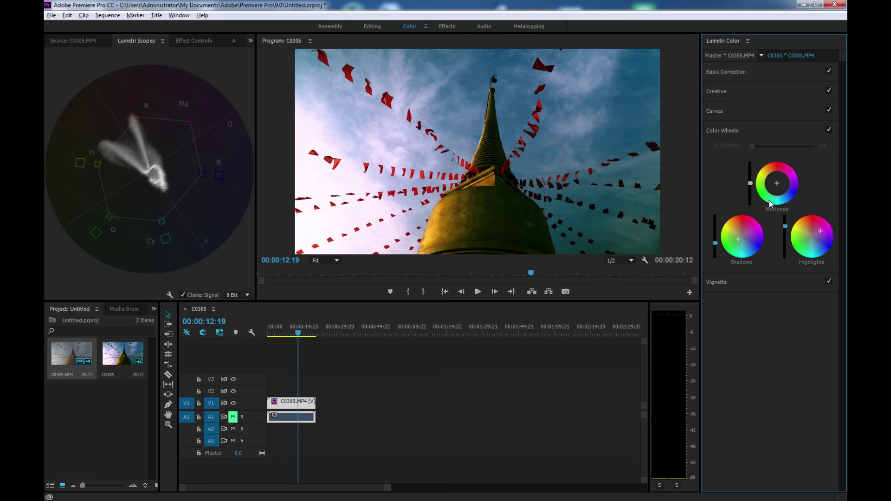
double_click(742, 246)
double_click(812, 237)
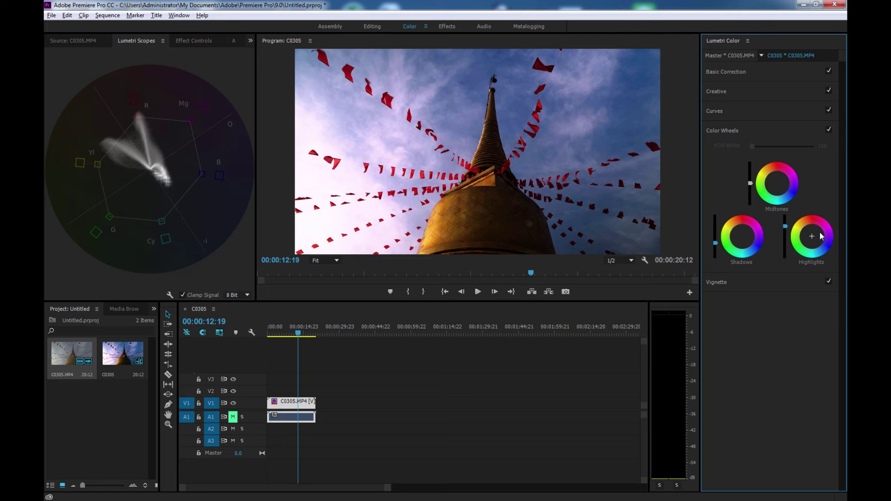
double_click(784, 232)
double_click(714, 237)
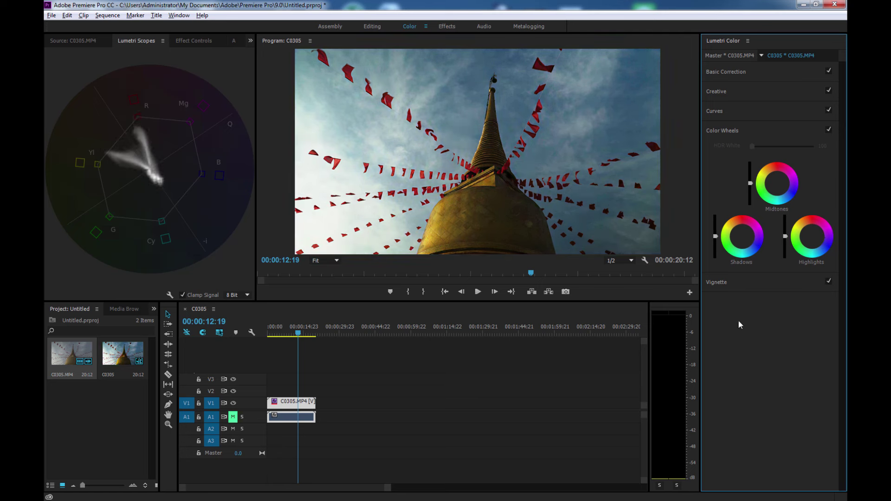
Step: Expand Vignette and drag the sliders to Amount -3.0, Midpoint 32.6, Roundness 7.0, Feather 100
click(722, 286)
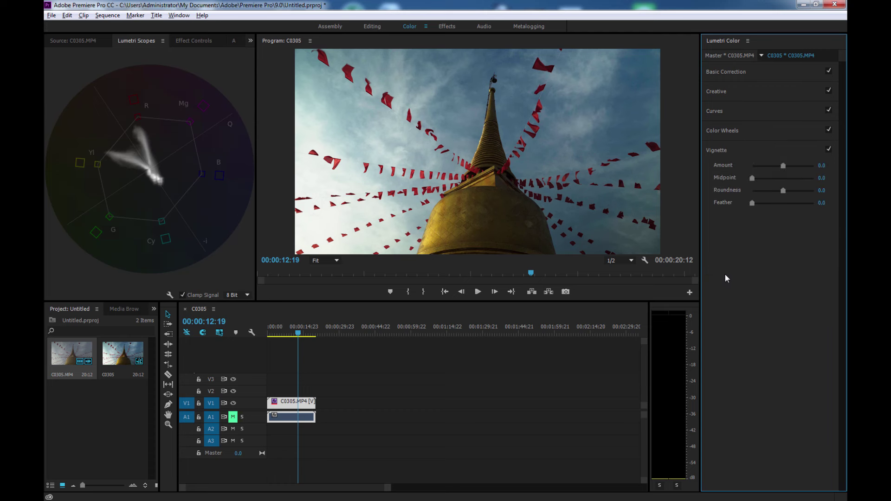
mouse_move(783, 166)
mouse_down()
mouse_move(814, 166)
mouse_move(742, 173)
mouse_up()
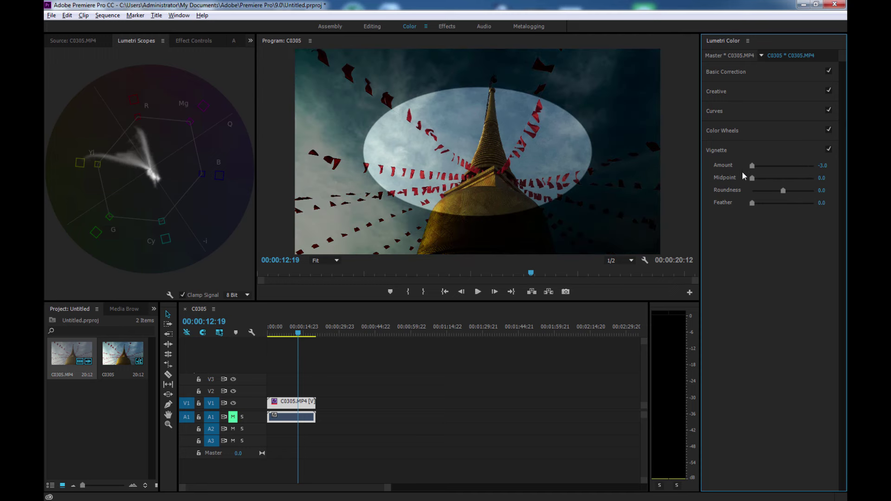
drag(752, 178, 756, 178)
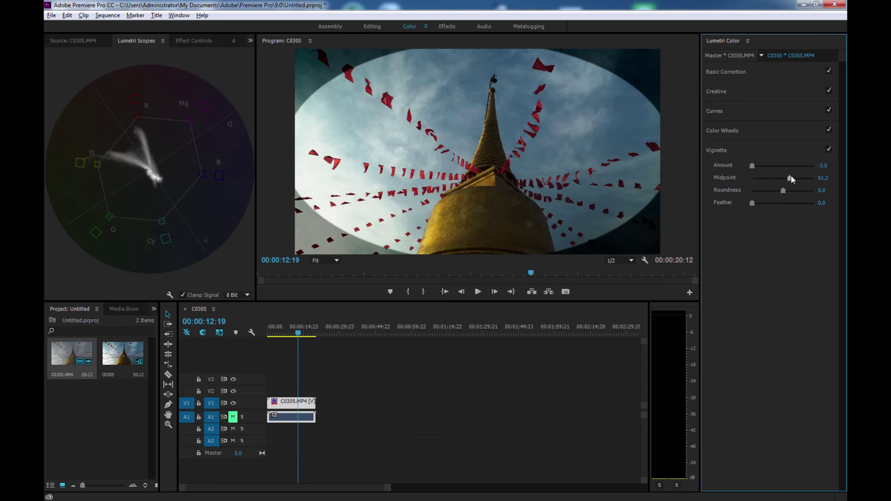
mouse_move(757, 181)
mouse_down()
mouse_move(800, 196)
mouse_move(775, 203)
mouse_move(817, 202)
mouse_up()
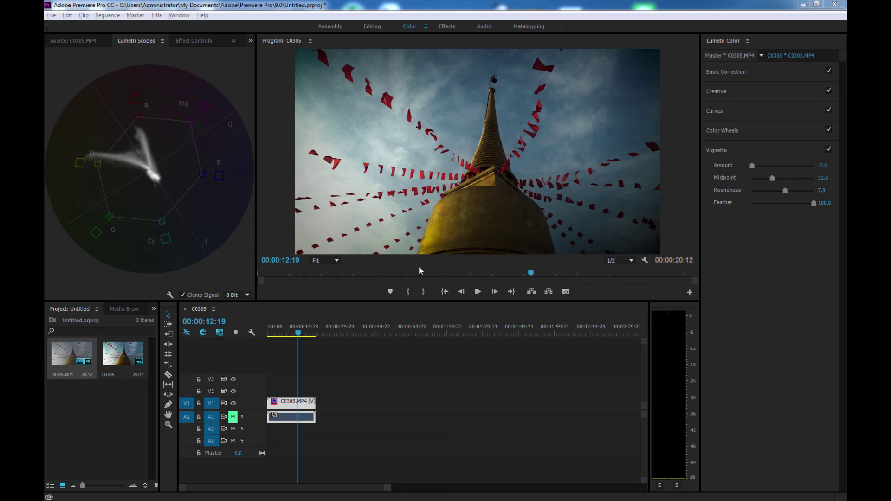
Step: Add a second vectorscope, Parade (RGB) and Waveform (RGB) to the Lumetri Scopes panel
right_click(165, 126)
click(192, 133)
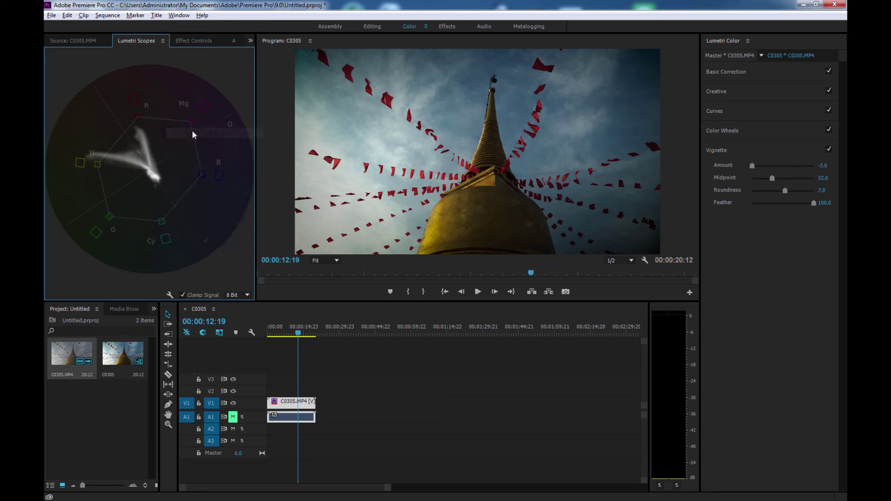
right_click(185, 125)
click(199, 163)
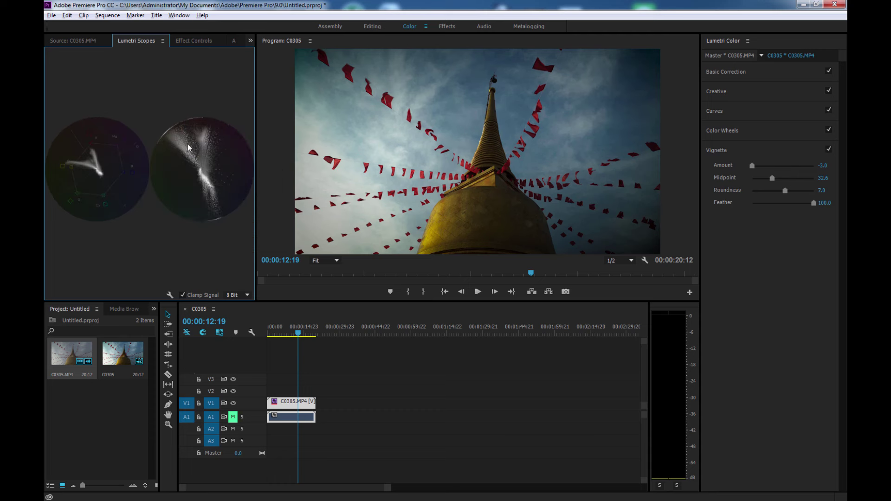
right_click(188, 147)
click(215, 188)
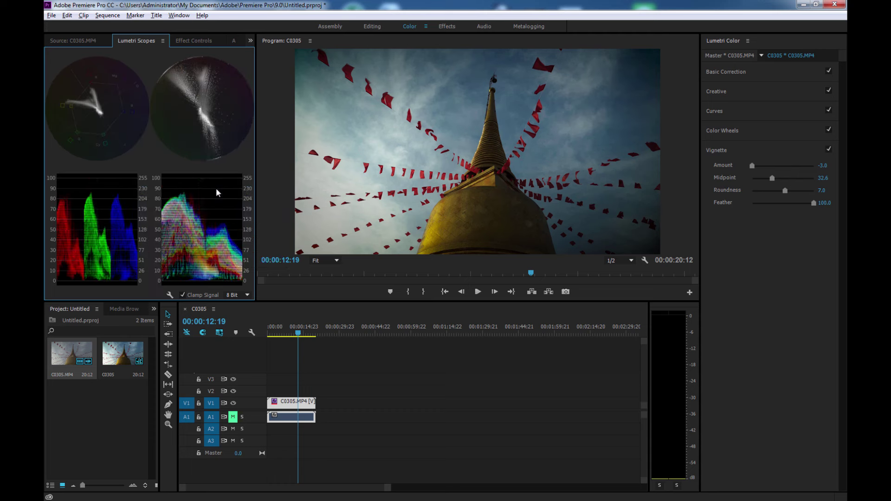